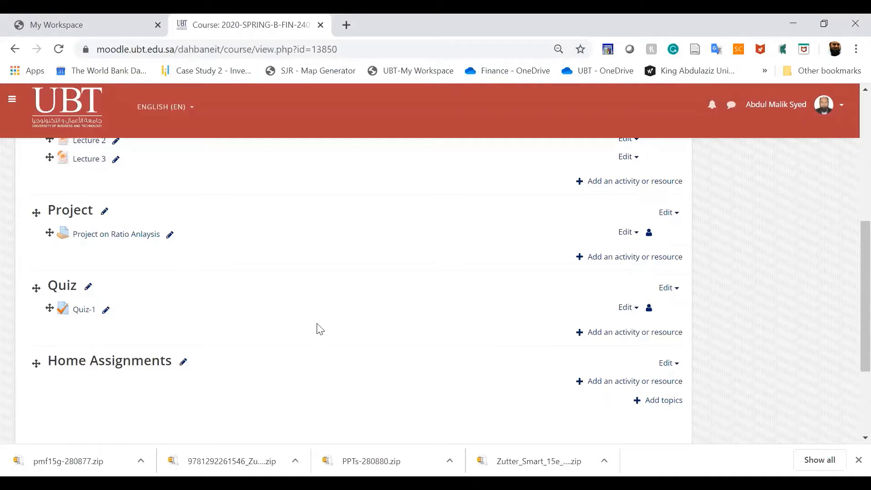
click(631, 333)
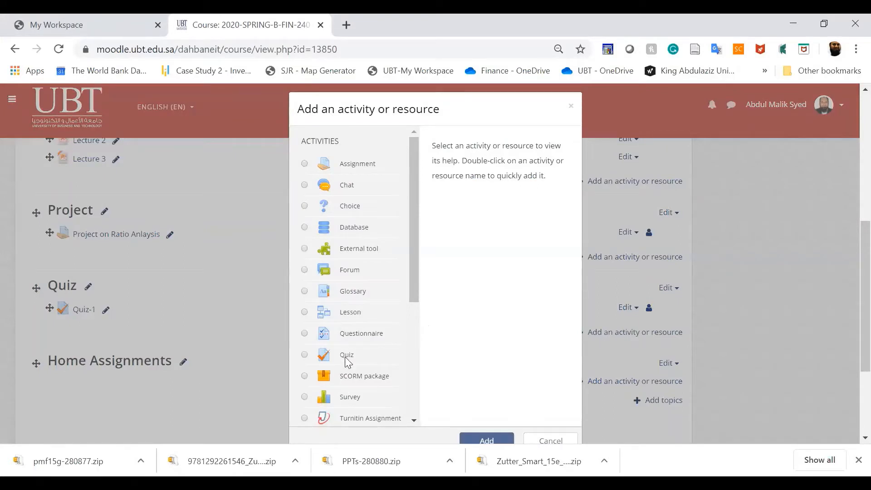
click(306, 355)
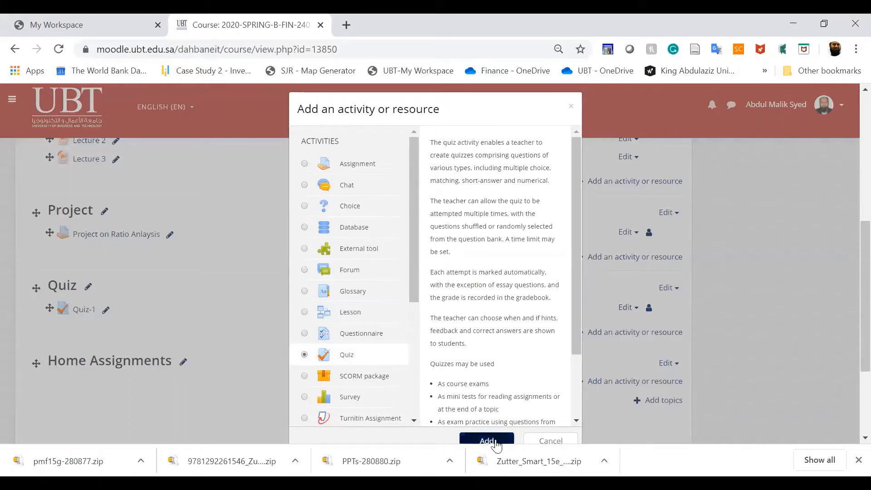
click(551, 442)
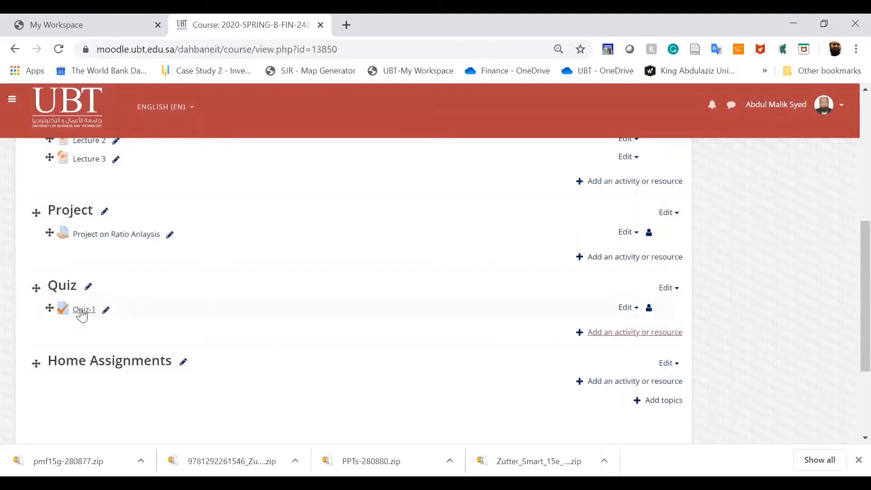
- Open the settings of Quiz-1 and examine the Timing section, including the choices for when time expires
click(626, 309)
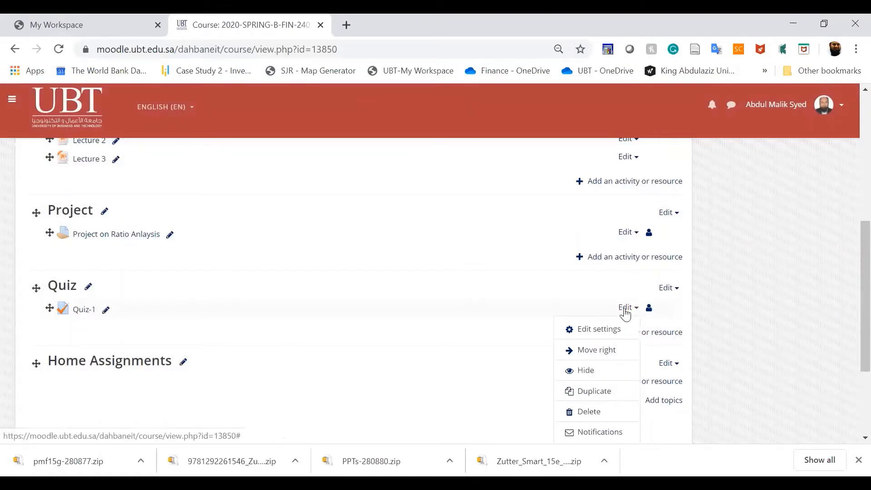
click(595, 330)
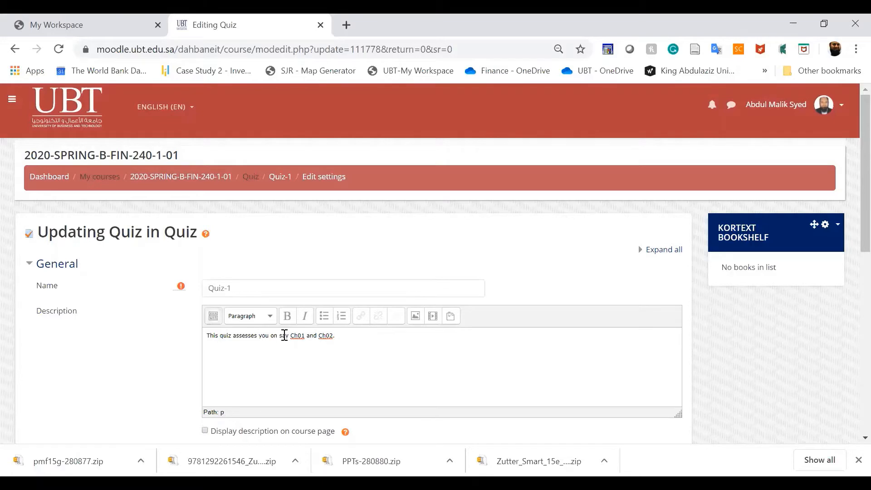
scroll(313, 365, down, 3)
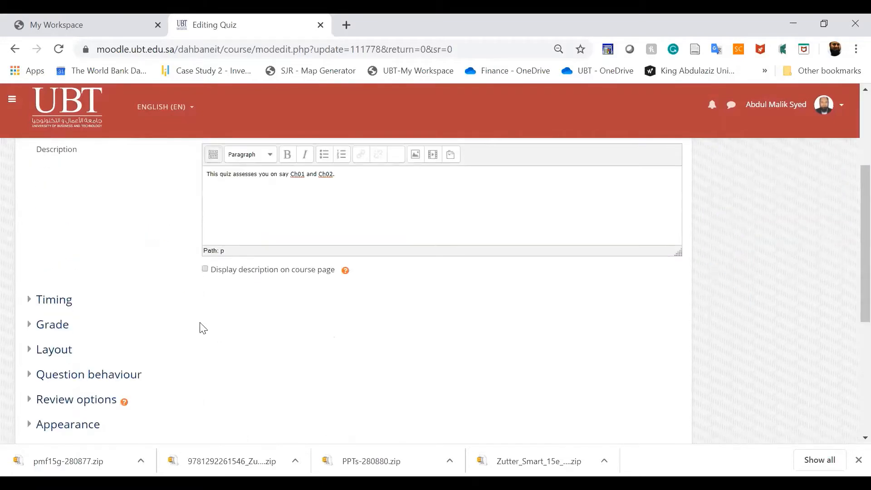
click(39, 305)
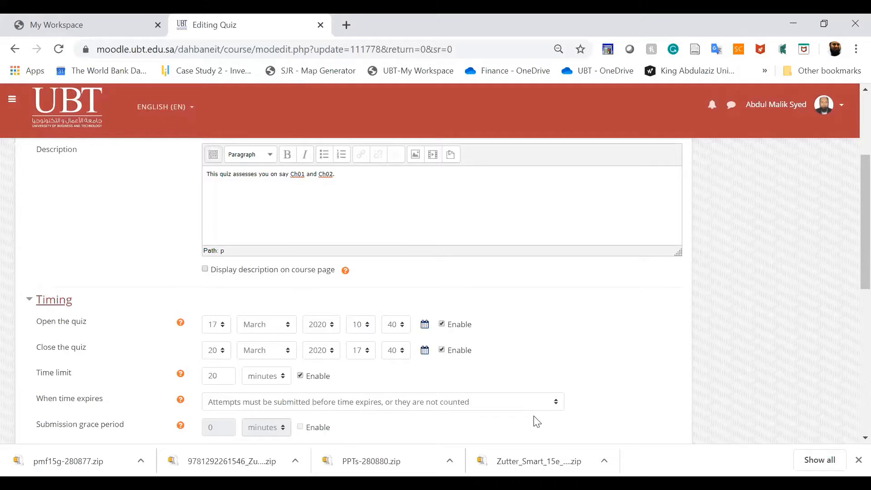
click(556, 404)
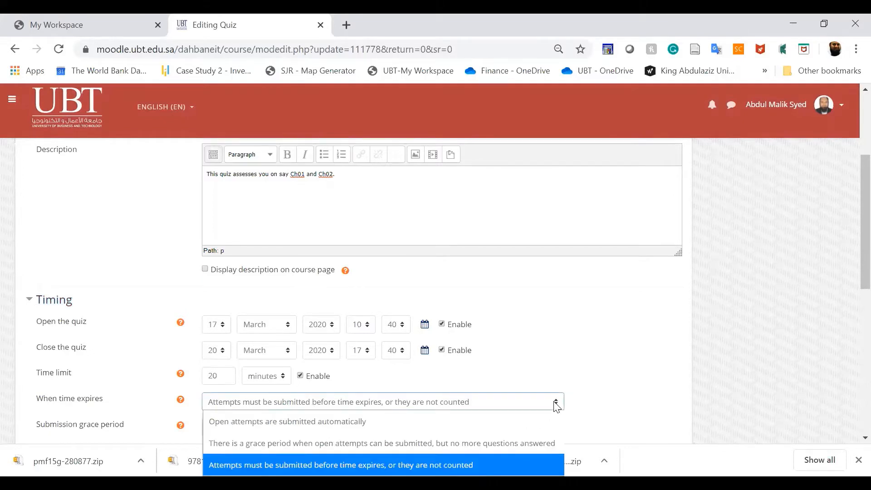
click(625, 414)
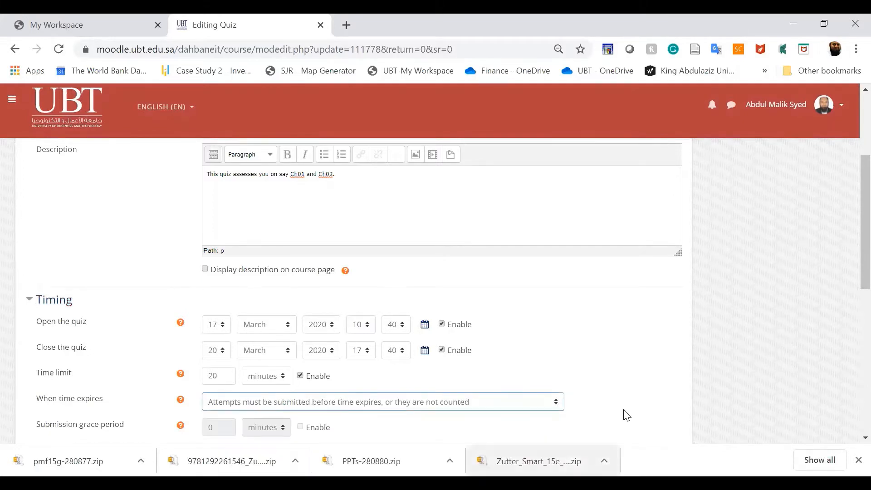
- Examine the quiz's Grade section, including the choices for the number of attempts allowed
scroll(625, 396, down, 3)
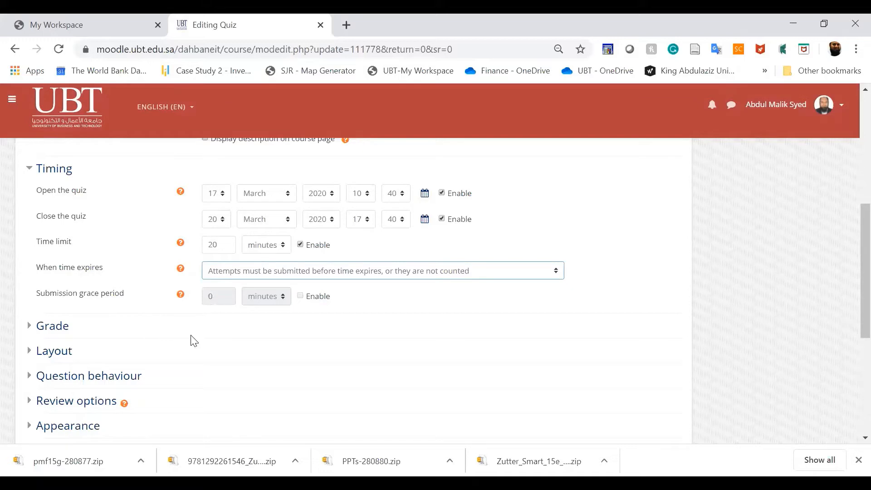
click(32, 326)
scroll(367, 372, down, 2)
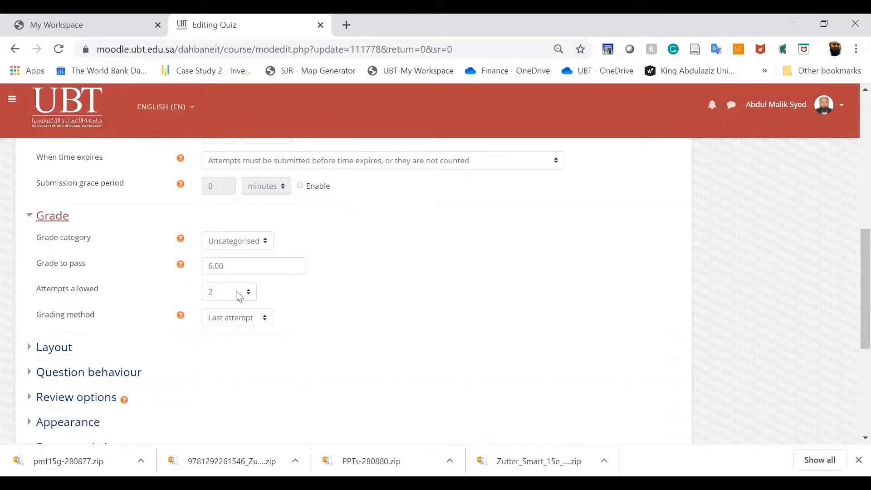
click(252, 295)
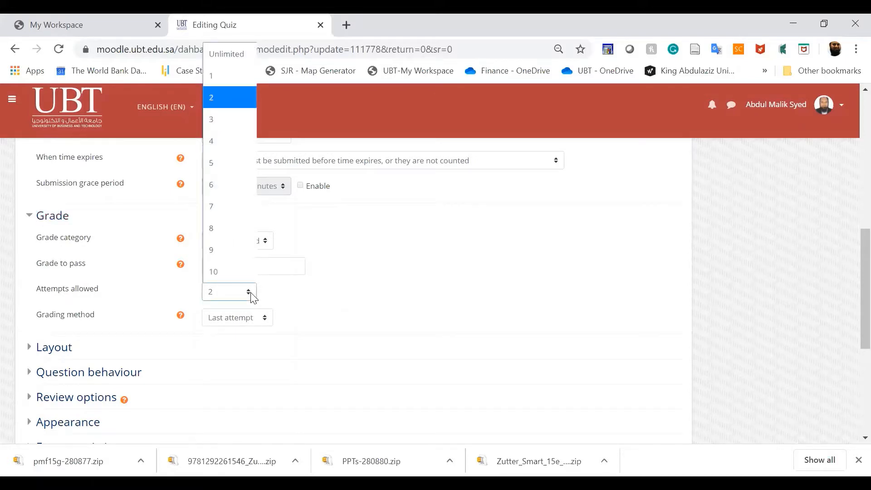
click(369, 305)
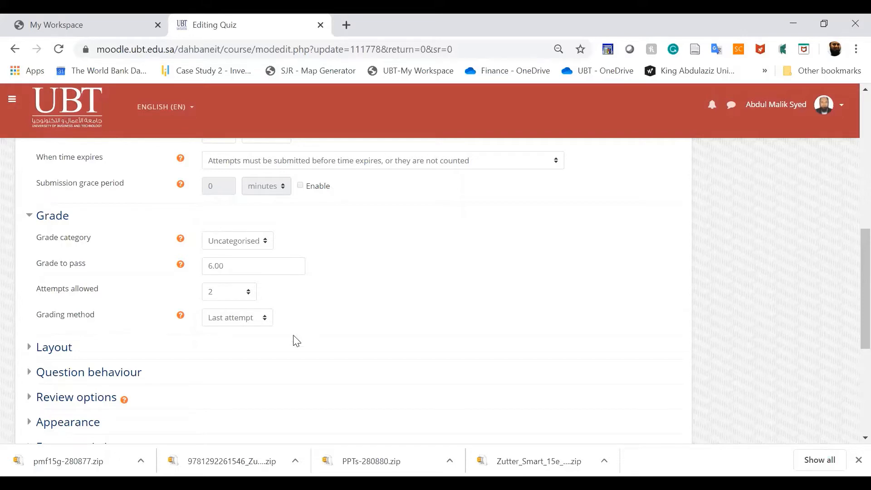
- Delete the last few characters at the end of the quiz description
scroll(404, 301, up, 9)
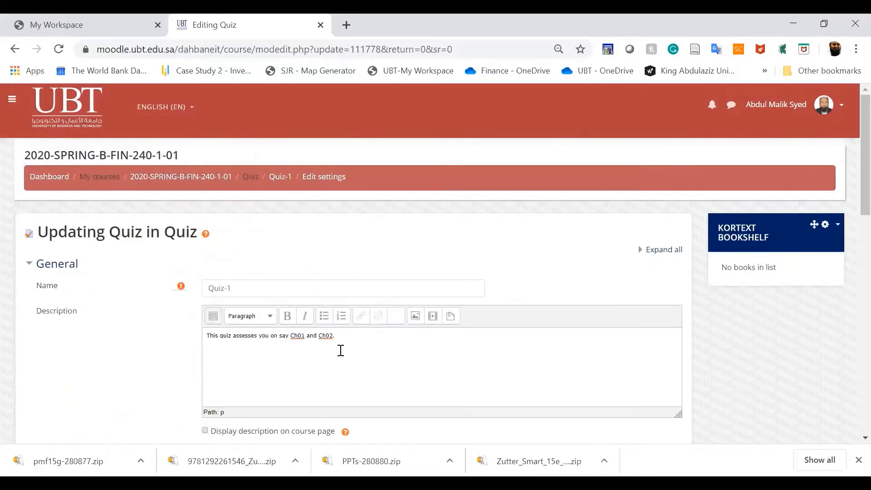
click(351, 341)
key(BackSpace)
key(BackSpace)
key(BackSpace)
- Examine the quiz's Layout section, including the choices for how often a new page starts
scroll(376, 366, down, 15)
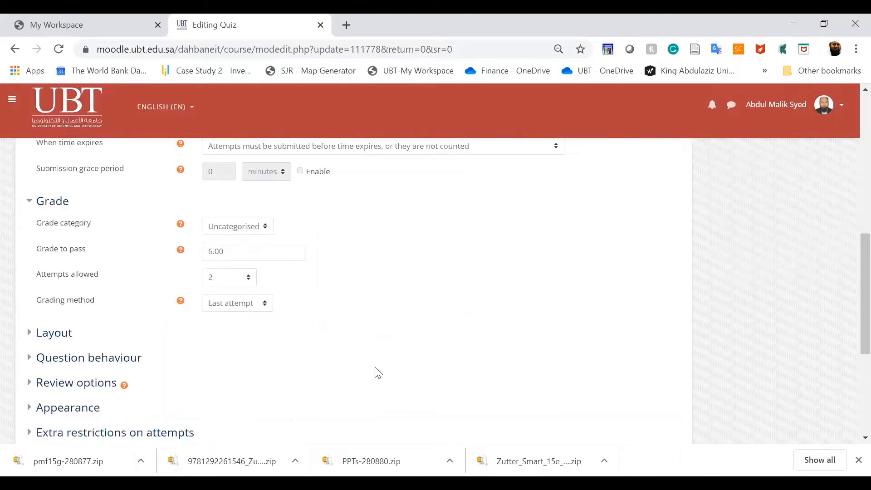
scroll(379, 373, down, 1)
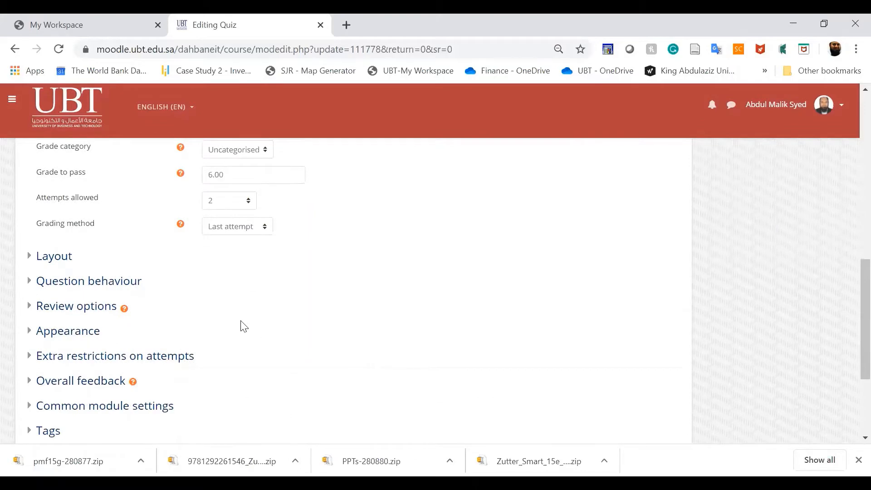
click(27, 262)
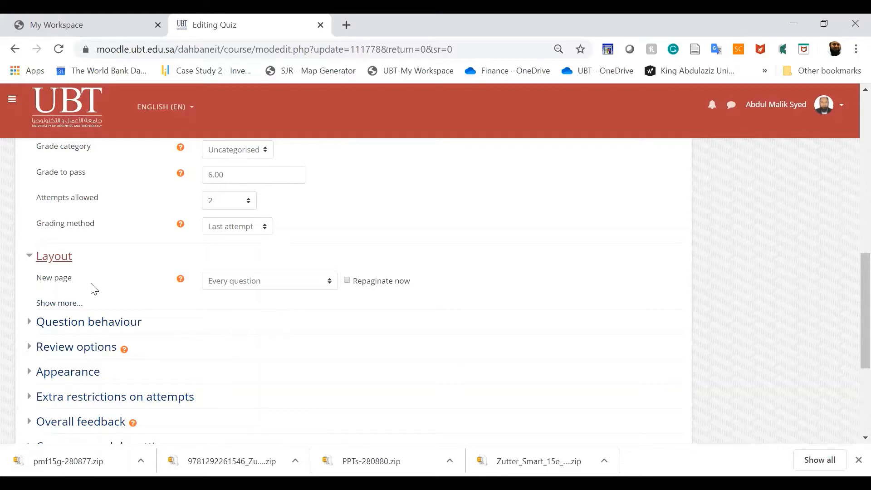
click(330, 285)
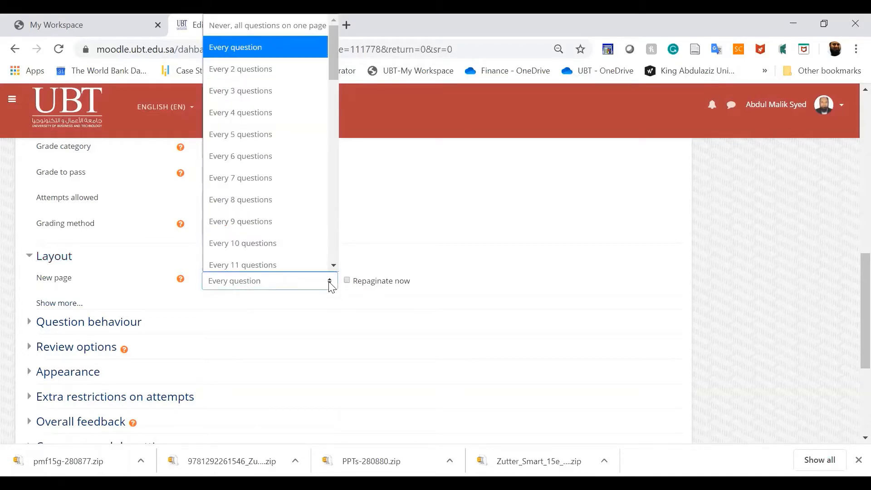
click(477, 303)
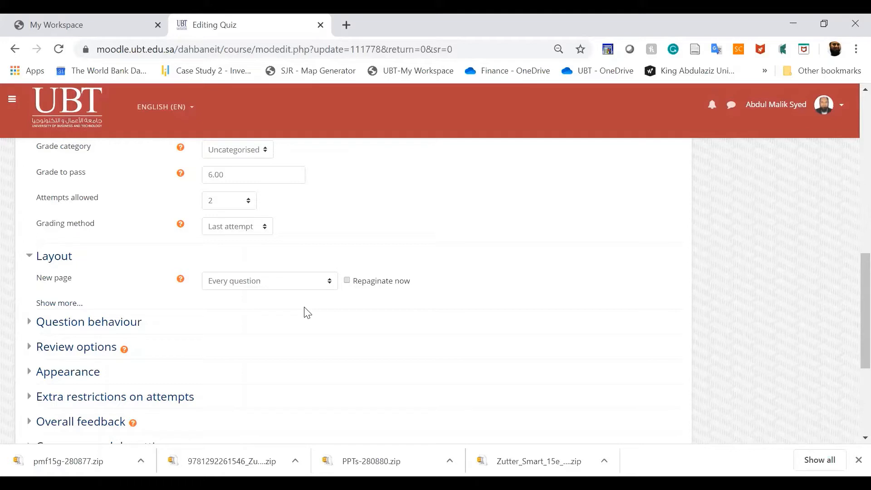
click(304, 309)
- Examine the Question behaviour settings and the Review options of the quiz
click(55, 324)
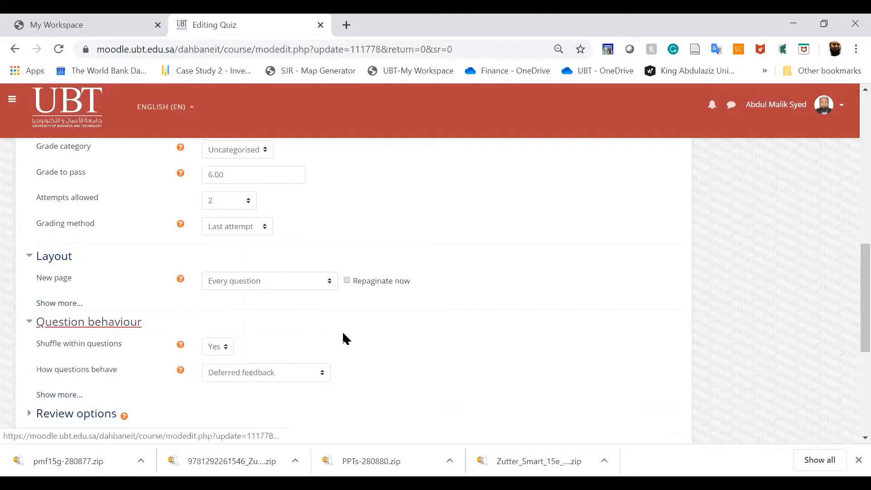
scroll(348, 340, down, 3)
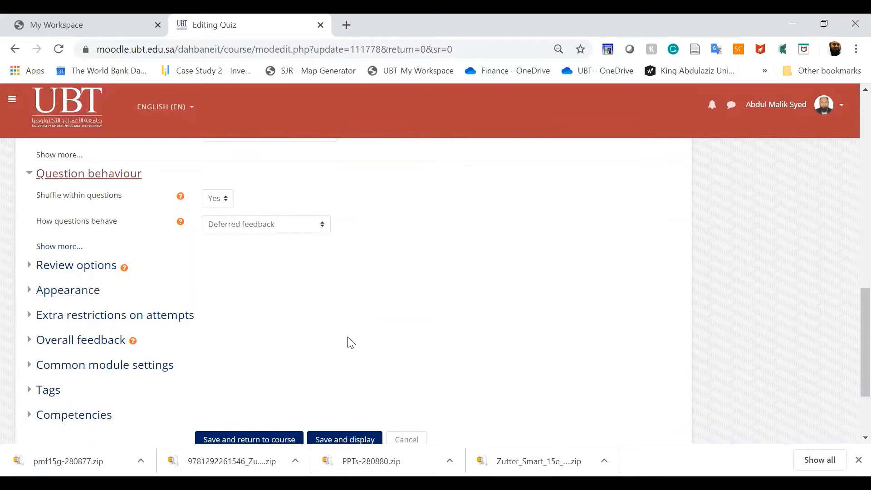
scroll(351, 343, up, 2)
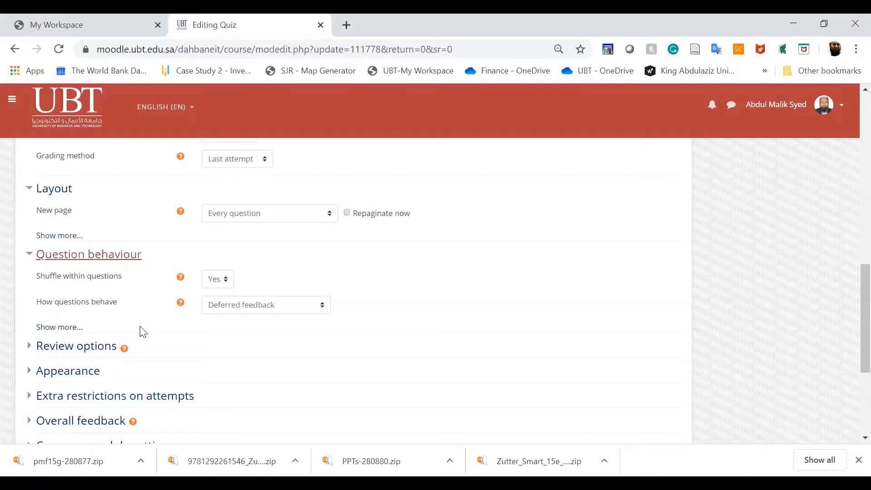
scroll(284, 320, down, 1)
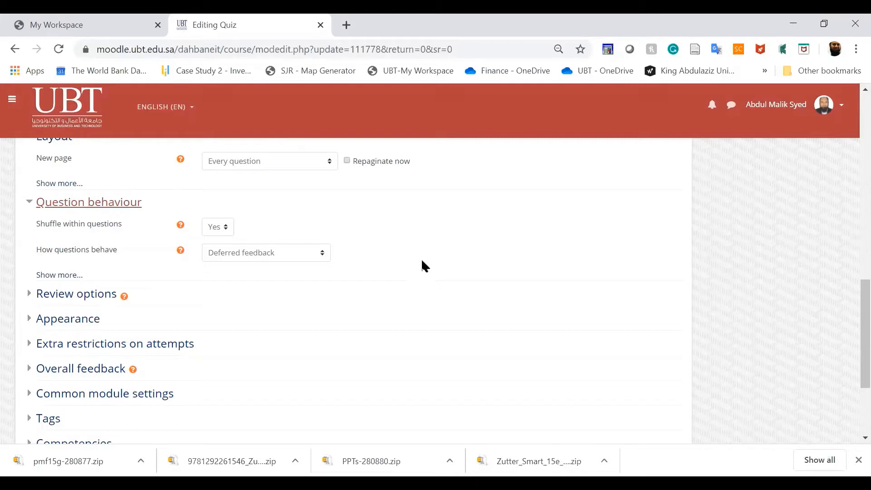
click(36, 297)
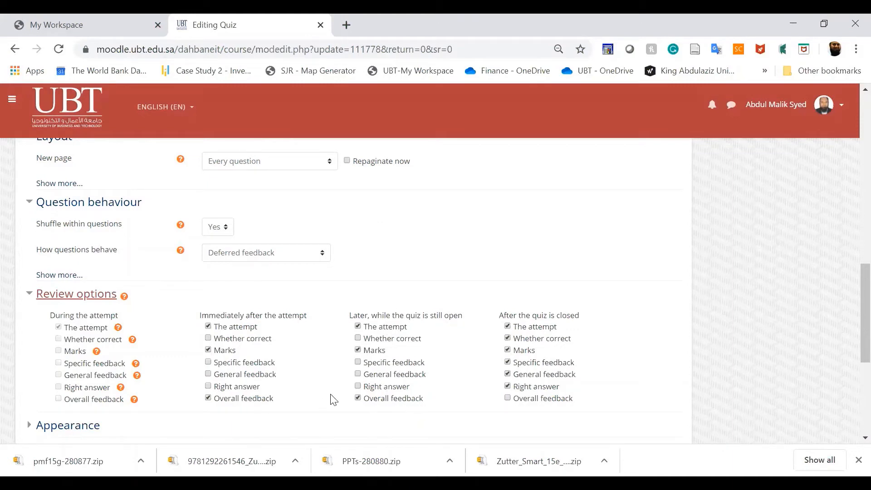
- Review the Overall feedback section, checking the grade boundaries and the feedback text for each
scroll(332, 399, down, 2)
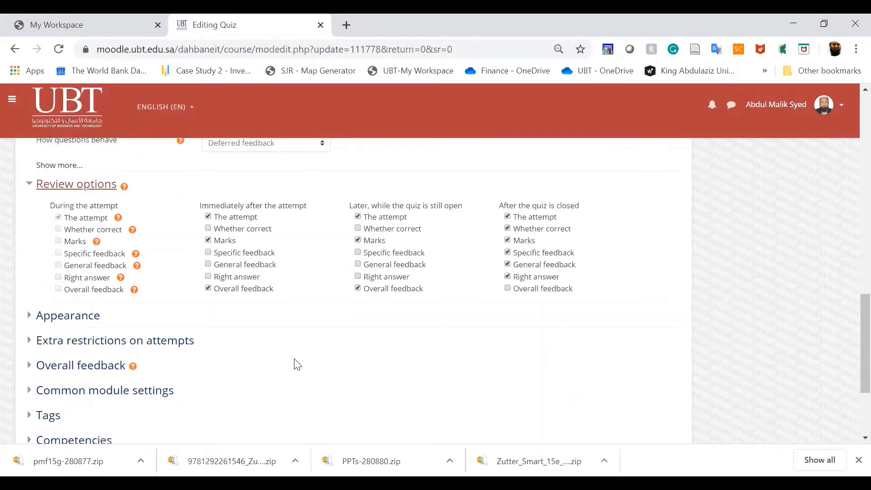
click(64, 367)
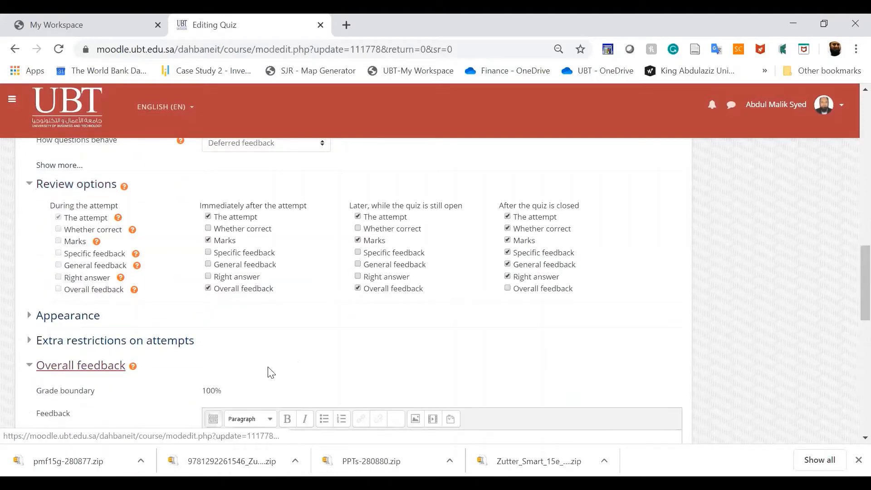
scroll(270, 371, down, 3)
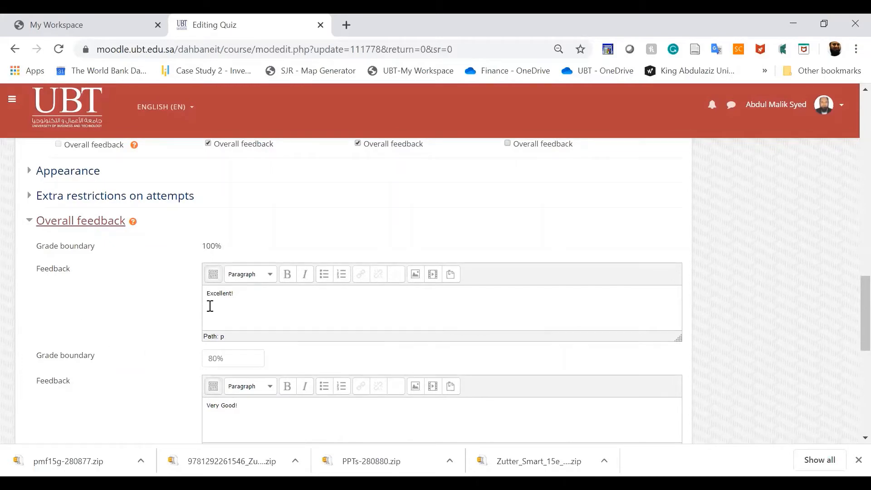
scroll(262, 297, down, 2)
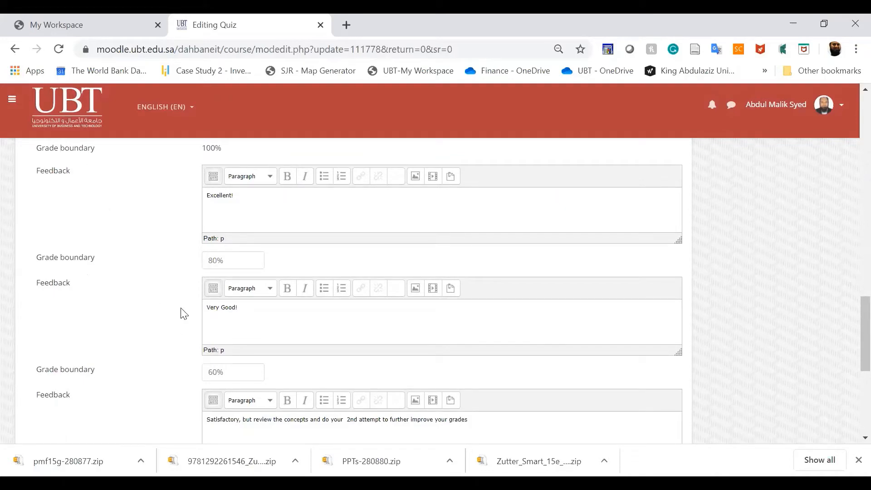
scroll(317, 319, down, 5)
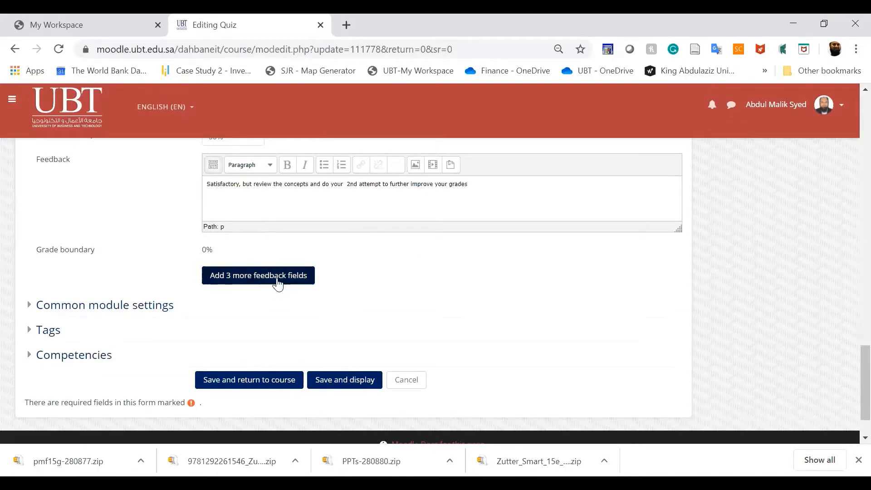
scroll(391, 281, up, 4)
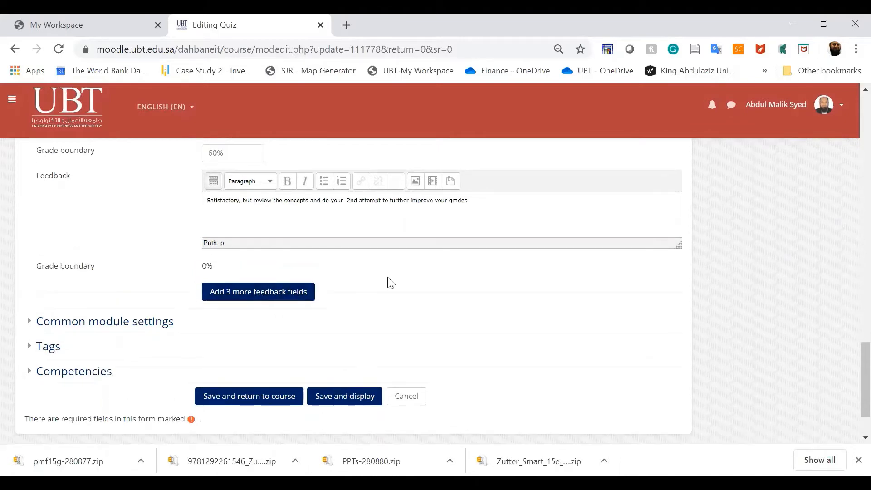
scroll(389, 278, up, 2)
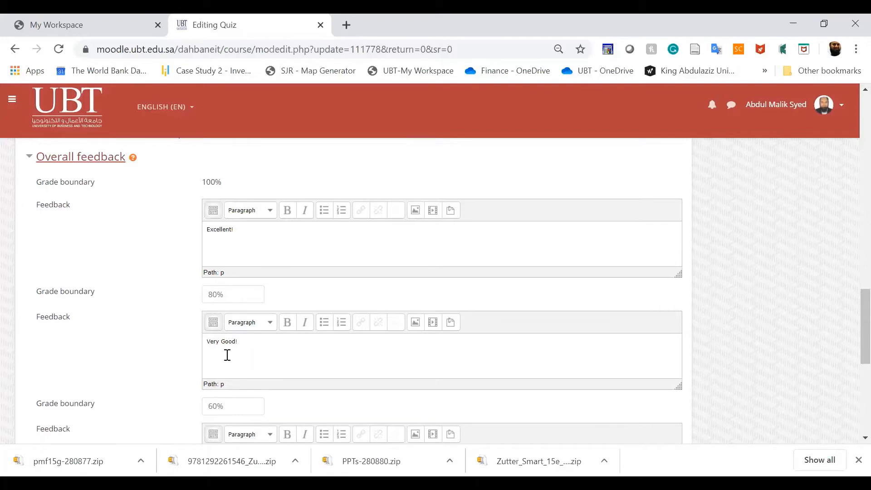
scroll(258, 360, down, 3)
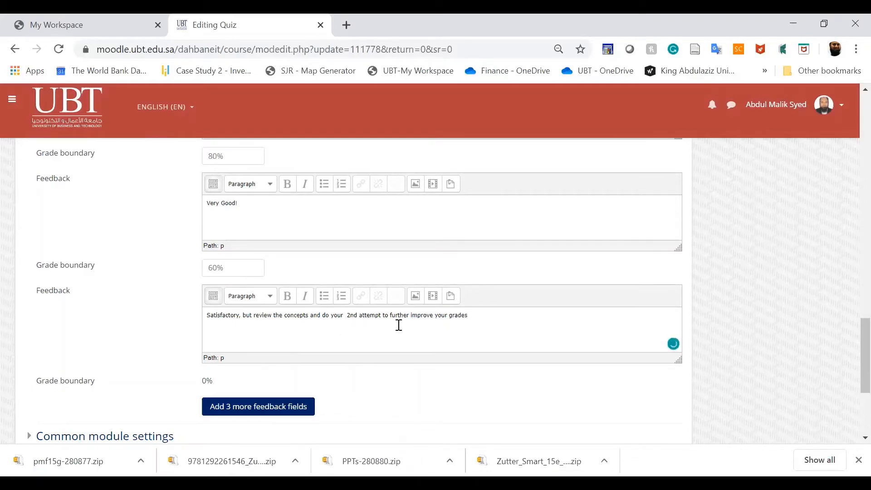
- Save the quiz settings and return to the course page's Quiz section
scroll(399, 326, down, 3)
scroll(401, 330, down, 2)
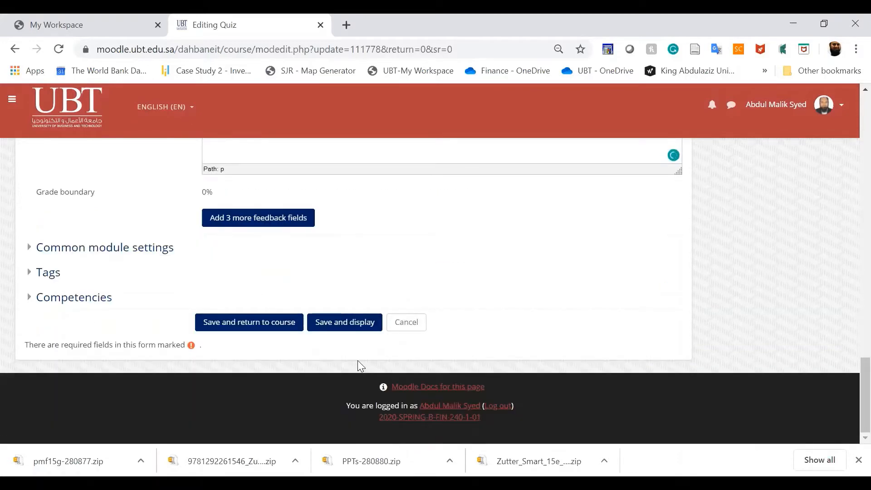
click(250, 325)
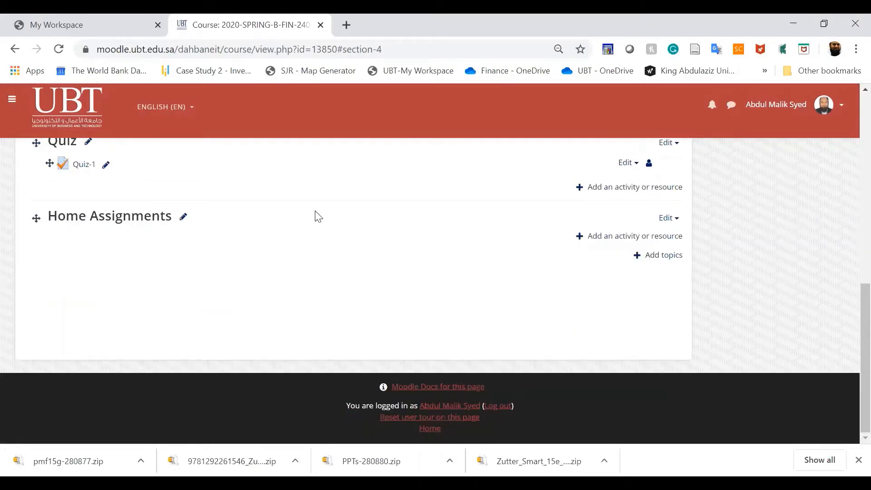
scroll(317, 217, up, 4)
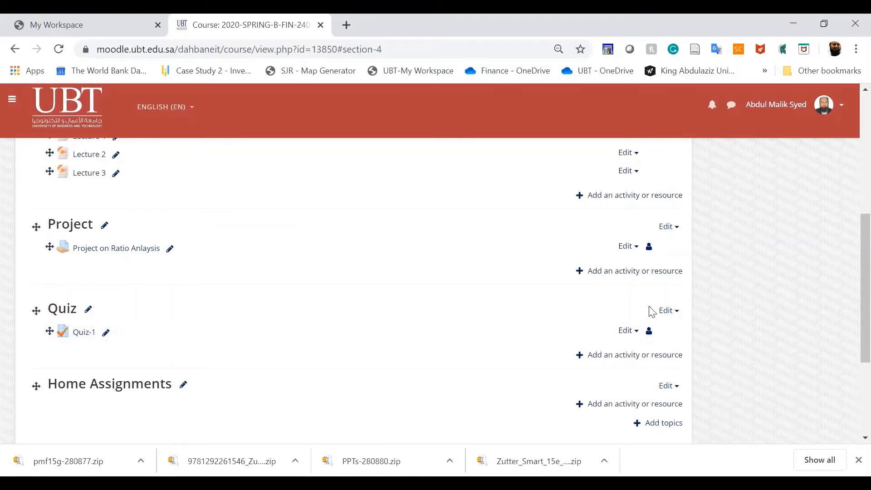
- Open the course's question bank questions page through the full course administration options
scroll(781, 289, up, 7)
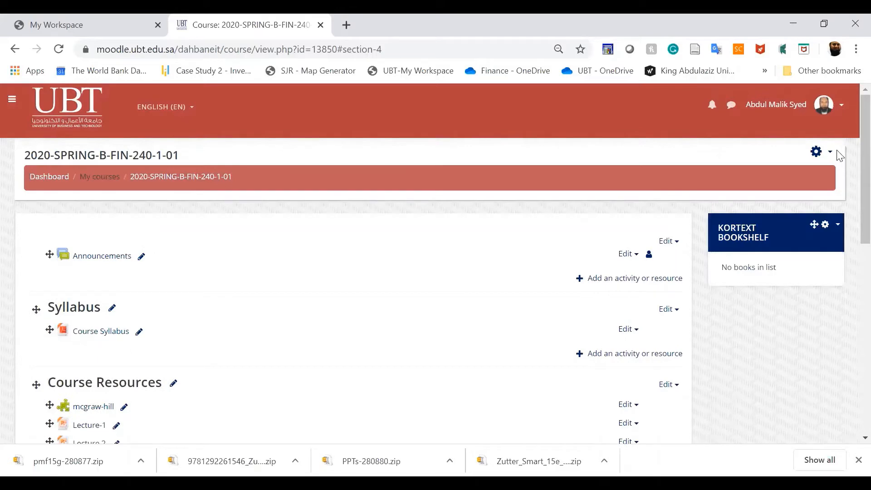
click(823, 154)
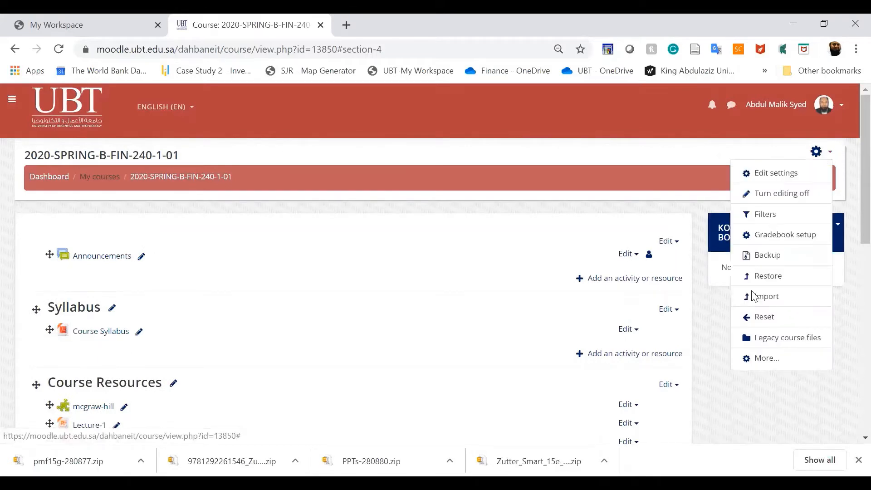
click(766, 359)
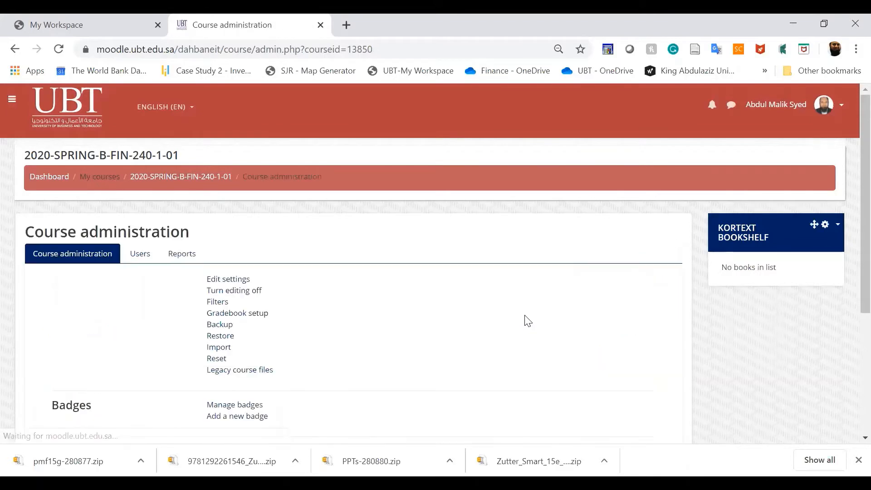
scroll(526, 320, down, 4)
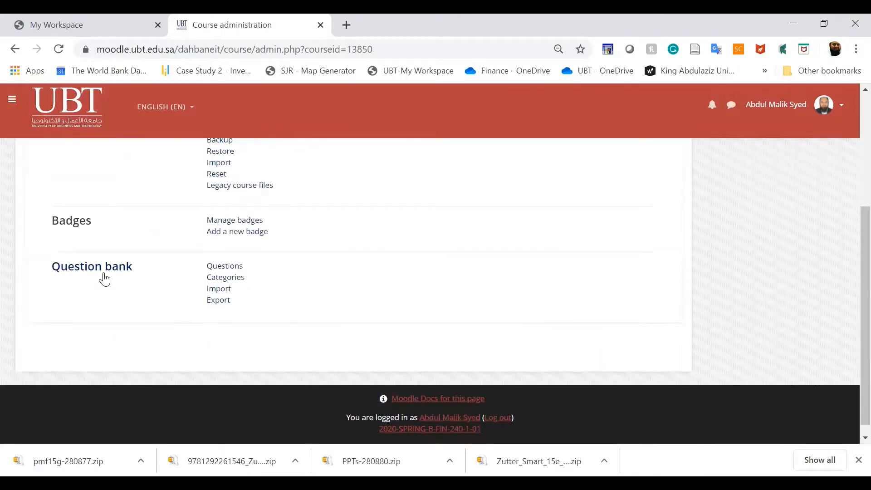
click(223, 267)
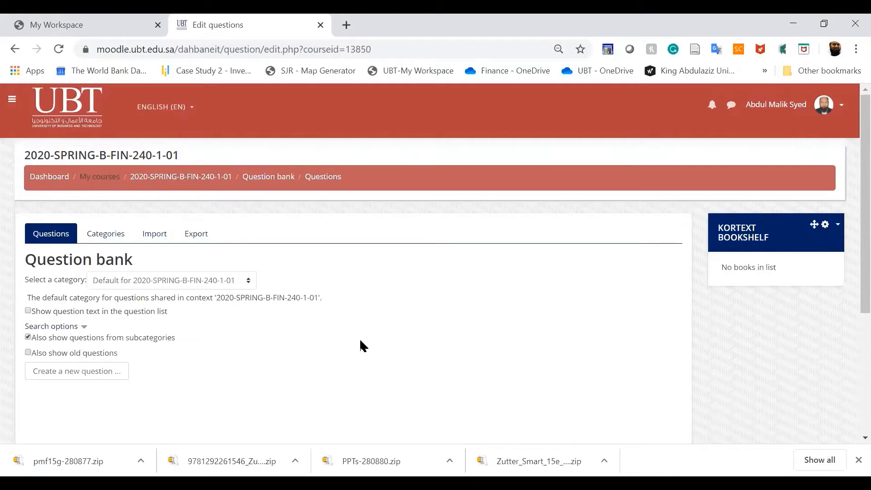
- Add a question category named "Ch01 and Ch02" under the course's default parent category
click(105, 235)
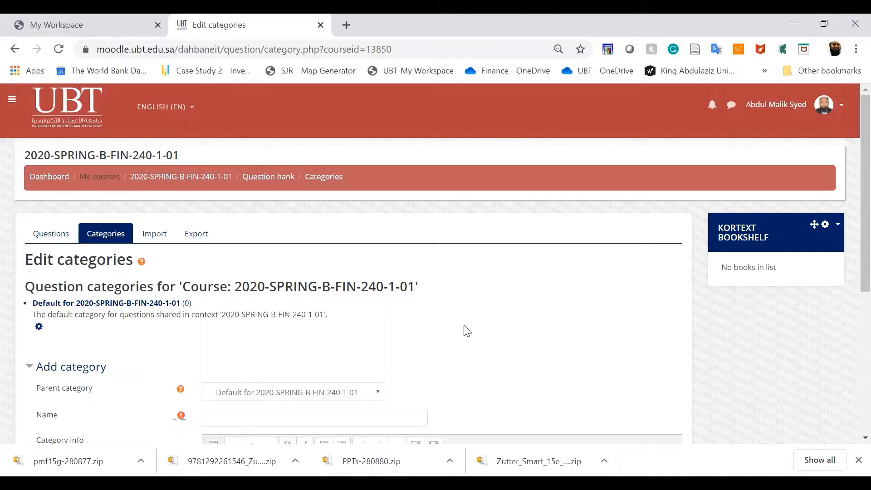
scroll(468, 330, down, 2)
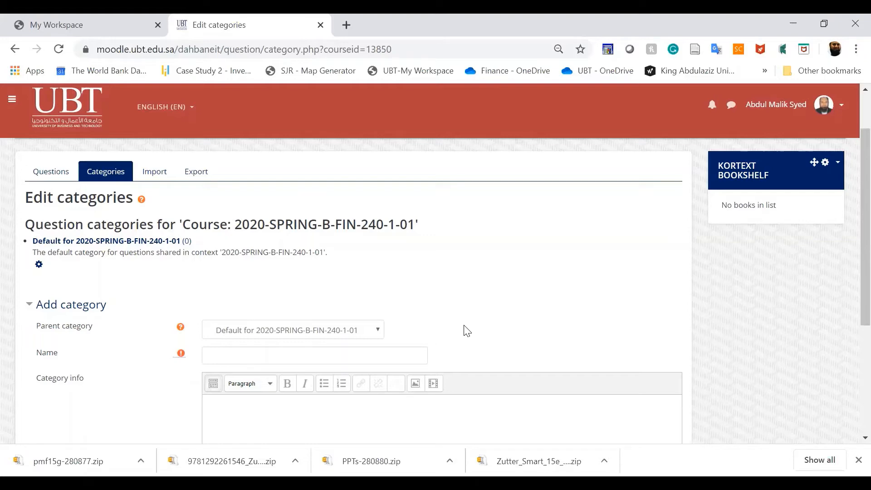
scroll(467, 332, down, 3)
scroll(467, 332, up, 2)
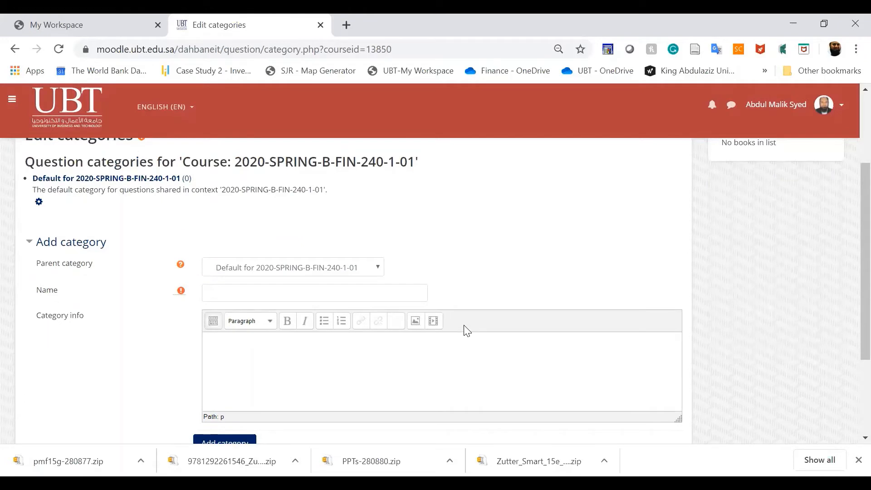
click(239, 293)
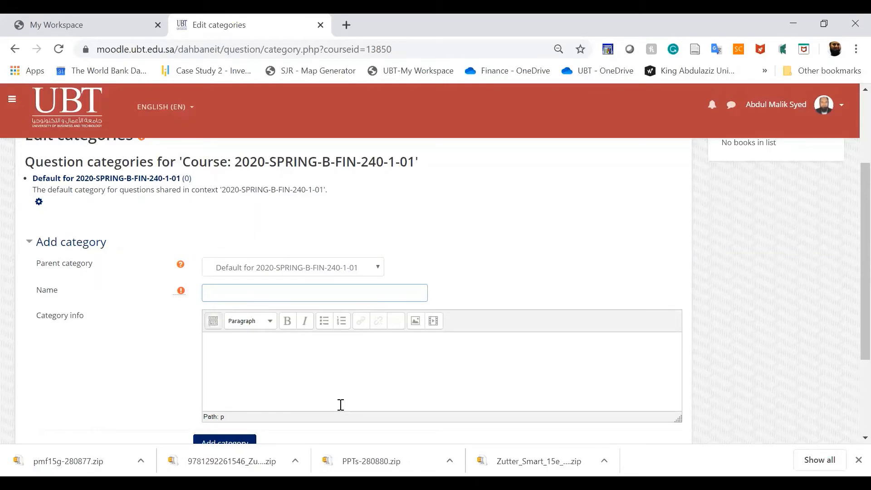
text(Ch01 and Ch02)
scroll(284, 379, down, 2)
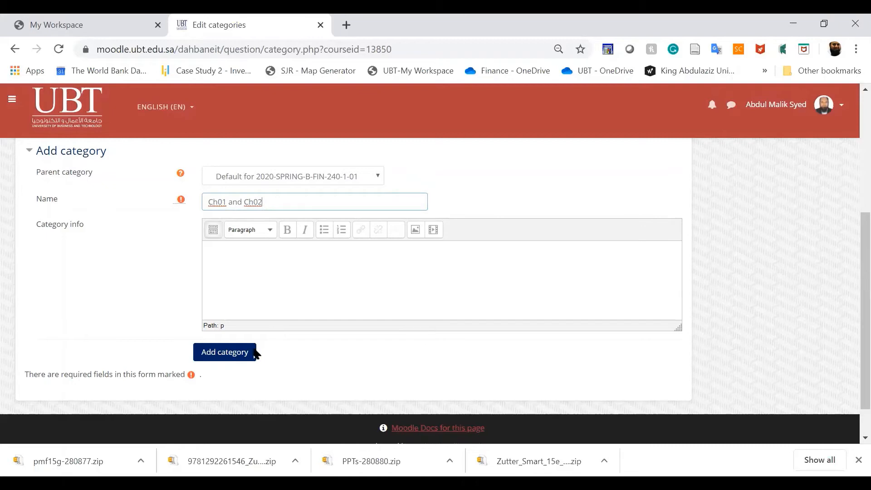
click(228, 354)
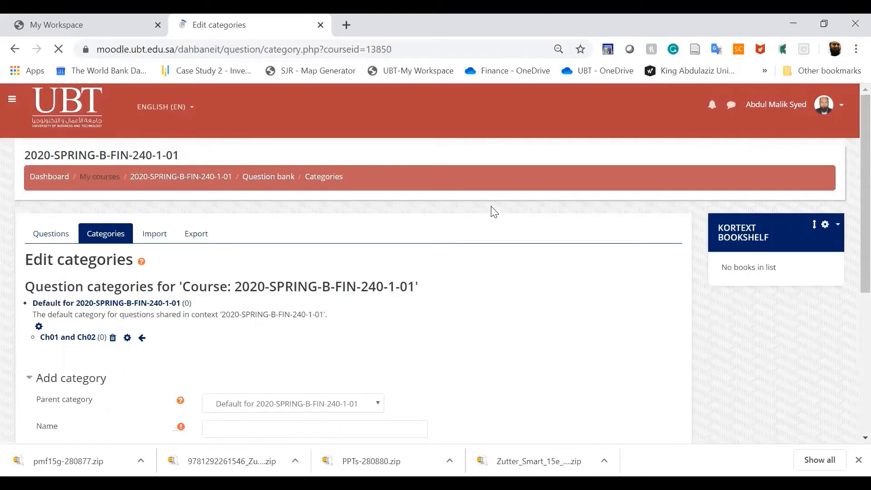
- Add a question category named "Ch03 and Ch04" under the course's default parent category
scroll(452, 300, down, 5)
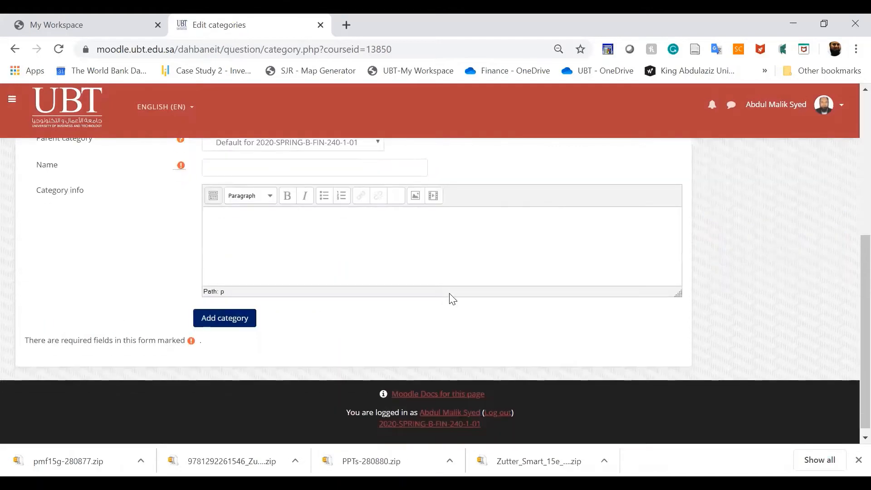
click(229, 165)
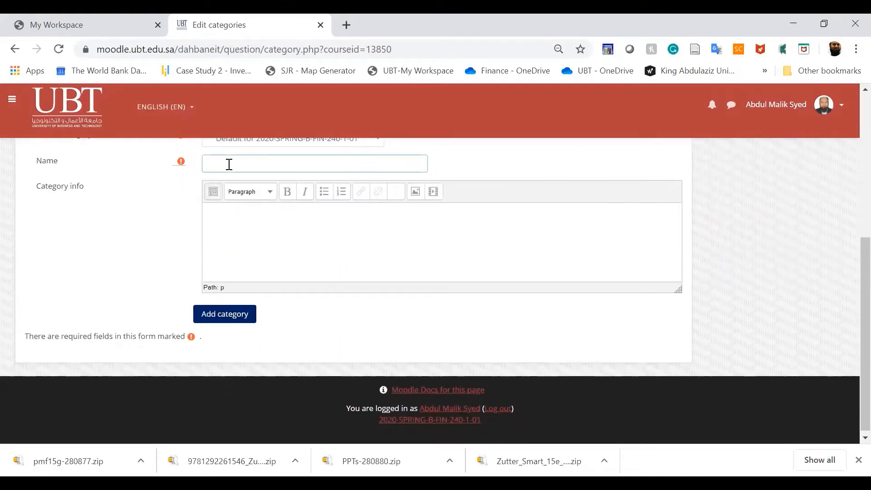
text(Ch03 and Ch04)
click(227, 316)
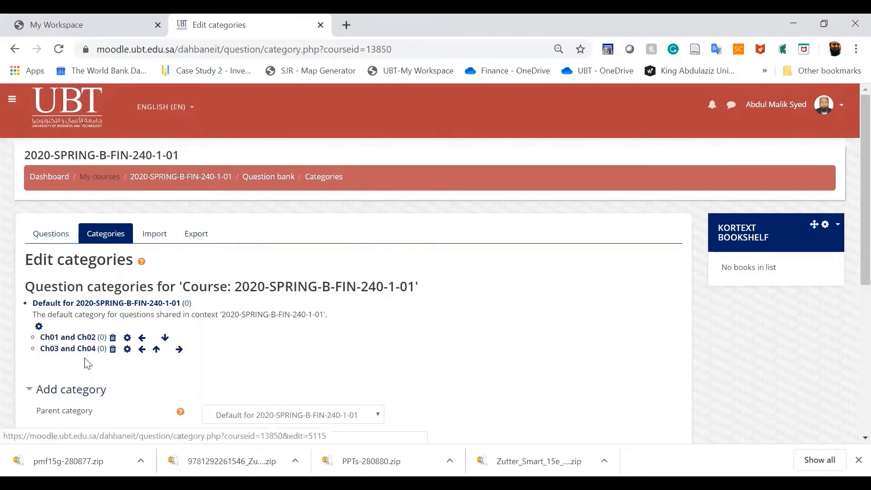
- Add a question category named "Ch05 and Ch06" under the course's default parent category
scroll(189, 372, down, 2)
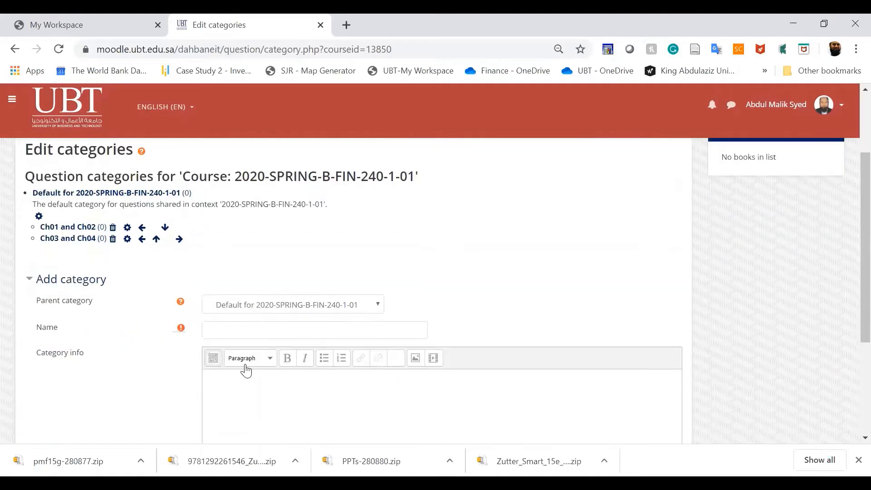
click(251, 327)
text(Ch)
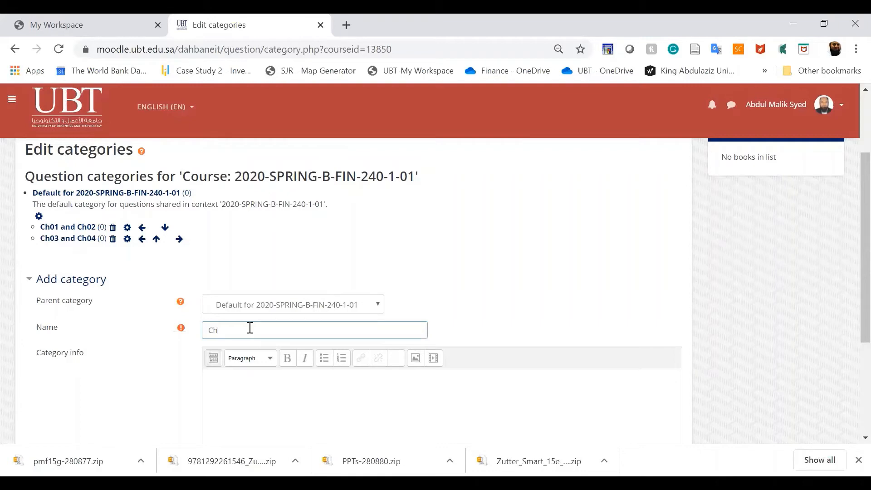
text(05 and Ch06)
scroll(282, 403, down, 4)
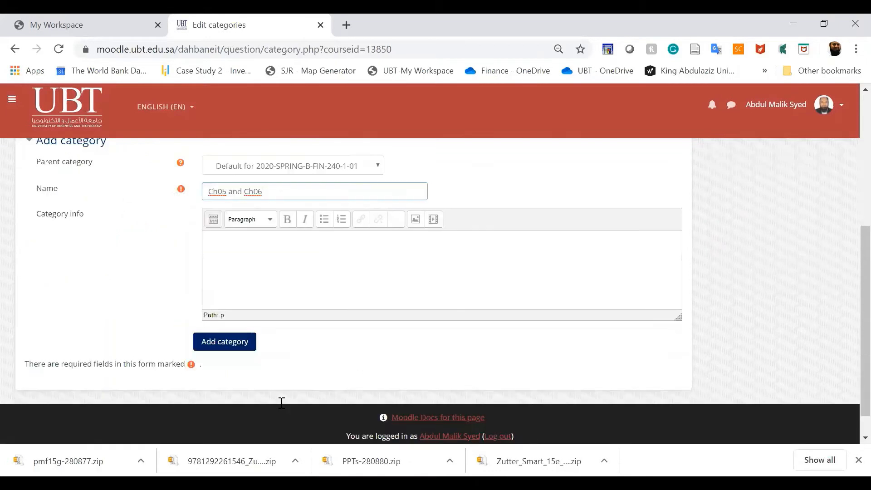
click(225, 312)
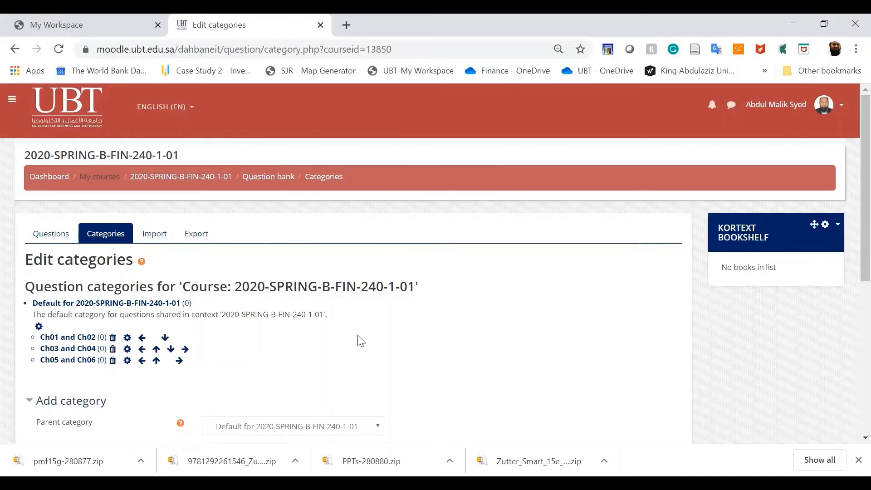
- Add a question category named "Ch07 and Ch08" under the course's default parent category
scroll(358, 339, down, 5)
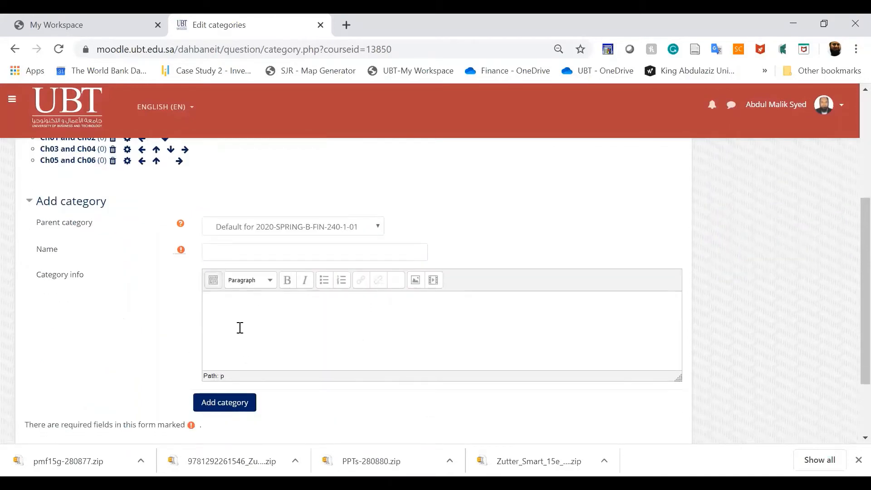
click(232, 254)
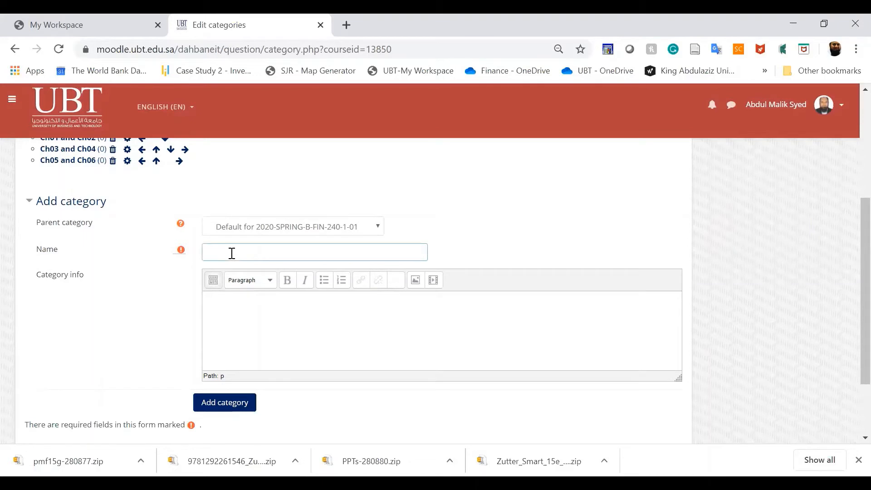
text(Ch07 and Ch08)
click(227, 405)
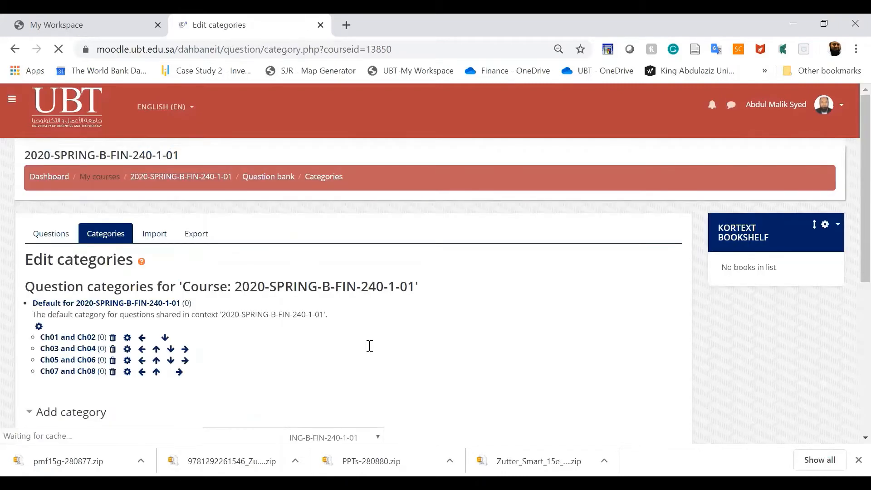
- Open the "Ch01 and Ch02" category and look through its editing form
scroll(370, 346, down, 1)
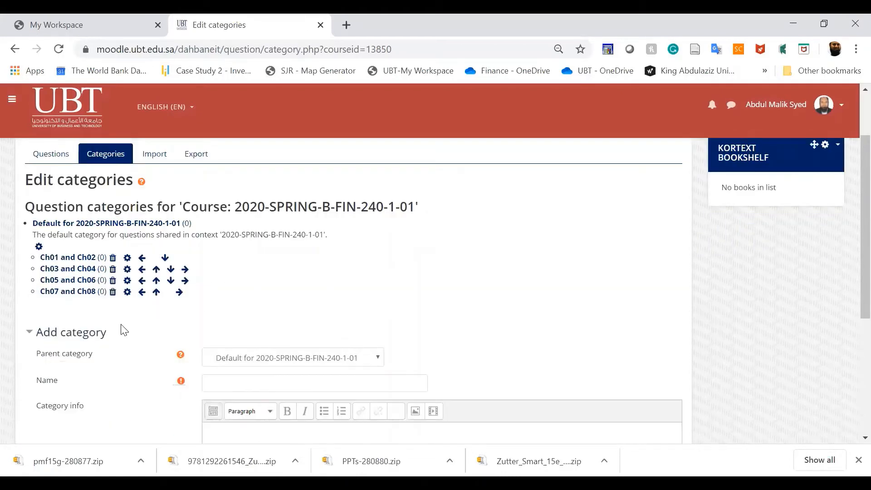
click(73, 261)
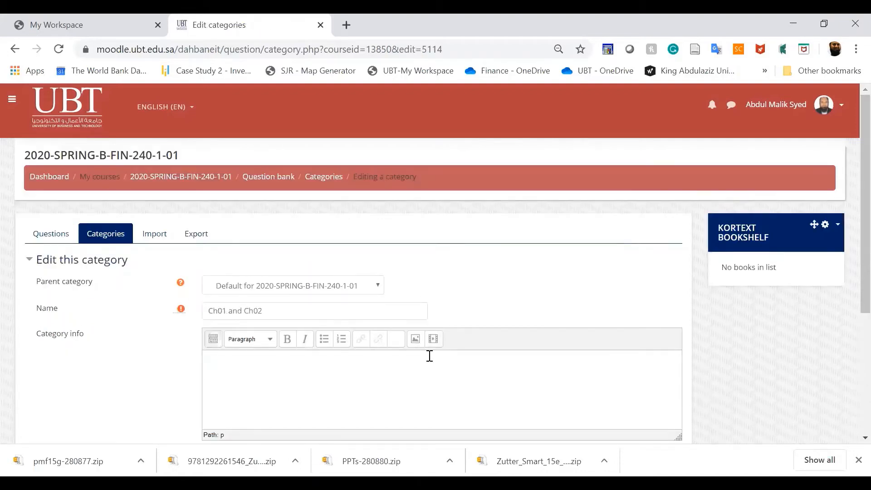
scroll(430, 356, down, 4)
scroll(430, 356, up, 4)
- Import questions into the question bank from the file "MCQ-Ch01 and Ch02.txt" using the Aiken format
click(164, 242)
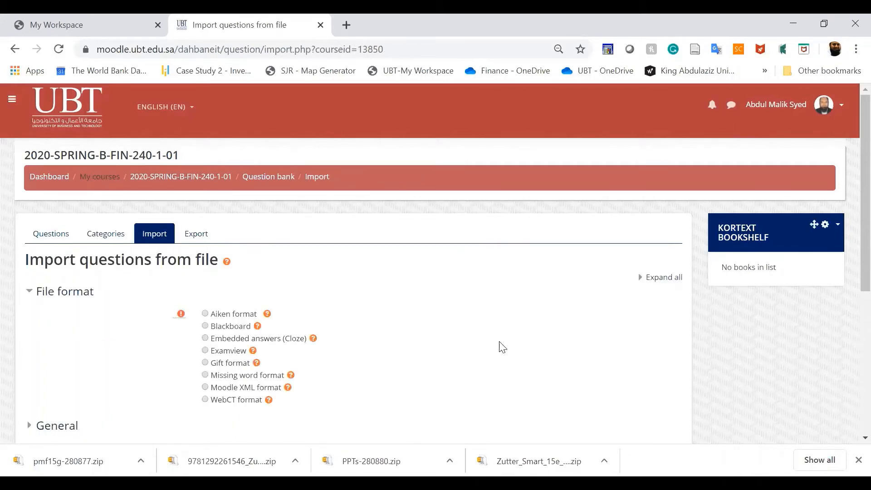
scroll(500, 347, down, 2)
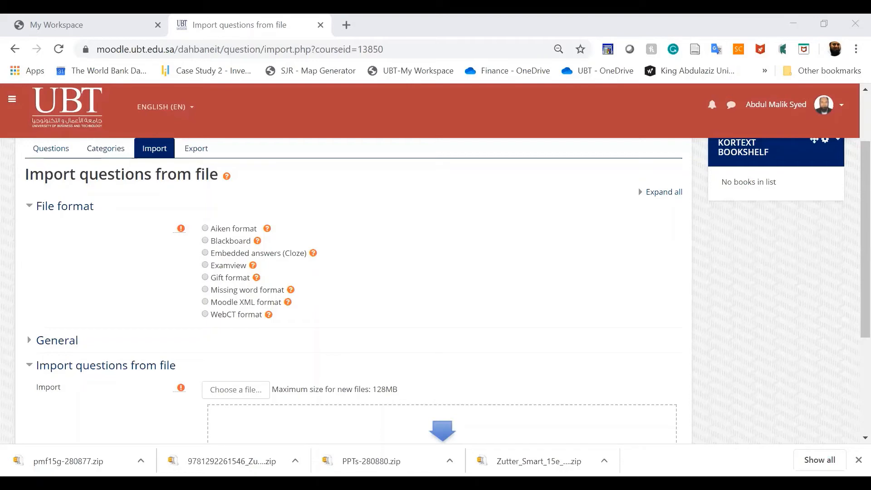
click(499, 334)
scroll(499, 334, down, 2)
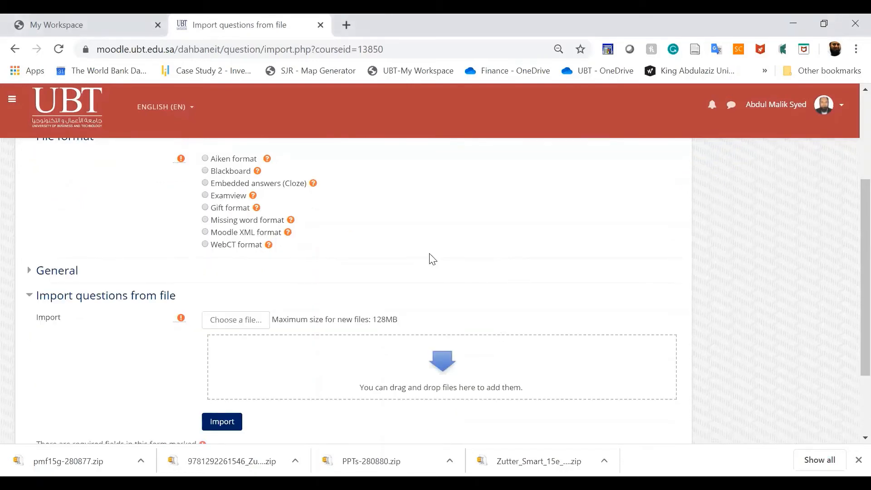
scroll(430, 257, up, 3)
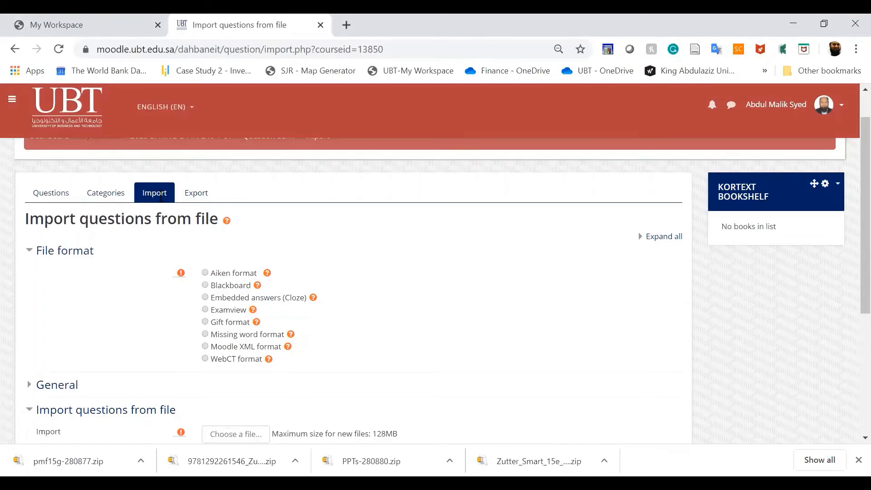
click(205, 272)
scroll(382, 393, down, 2)
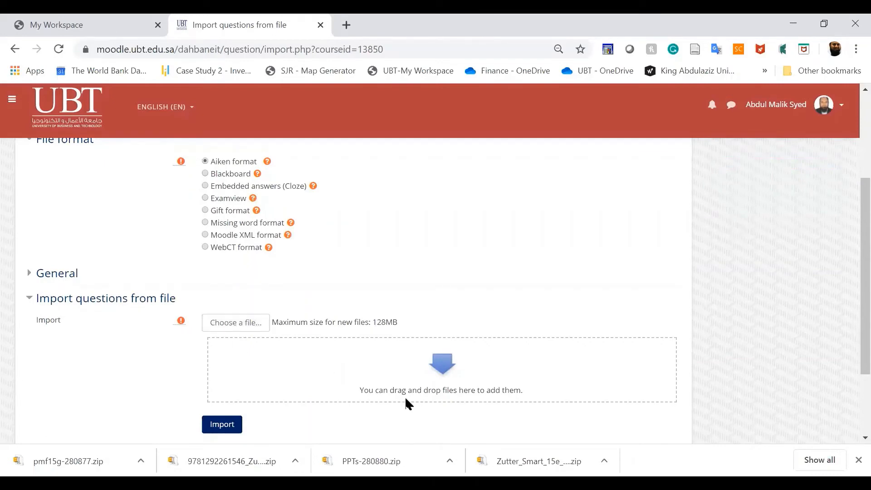
click(408, 484)
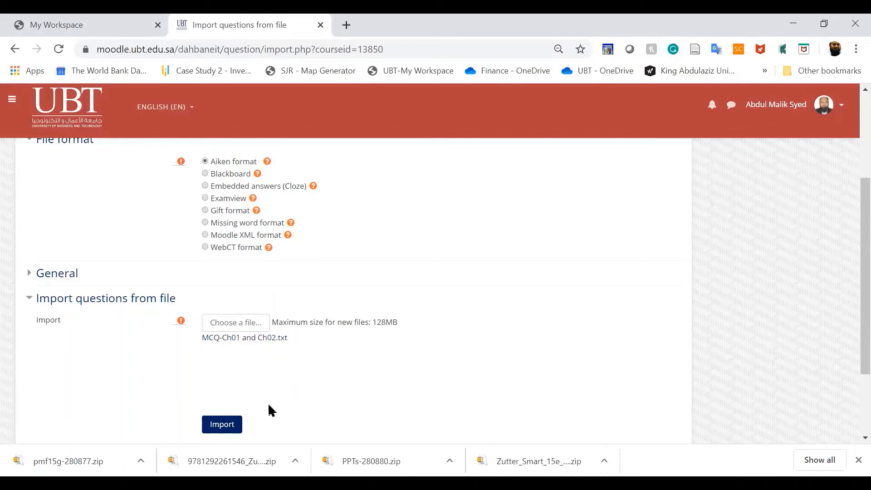
click(223, 425)
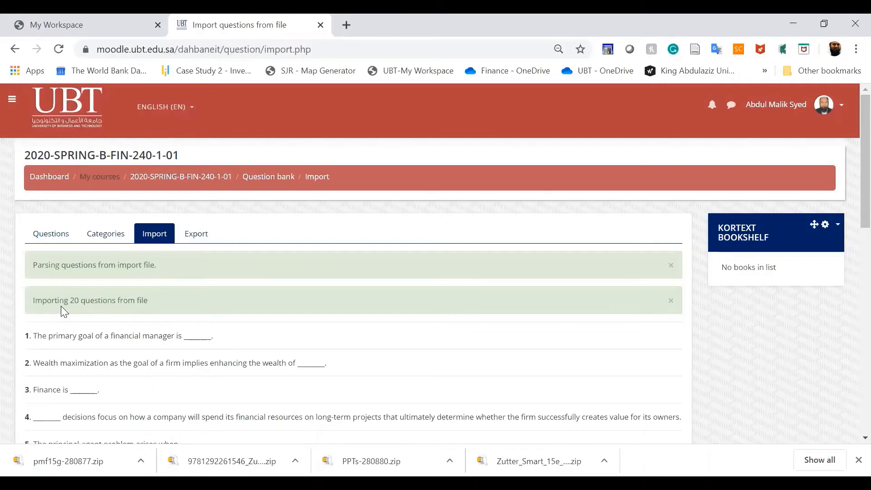
- Review the list of imported questions from the first to the last
scroll(186, 309, down, 7)
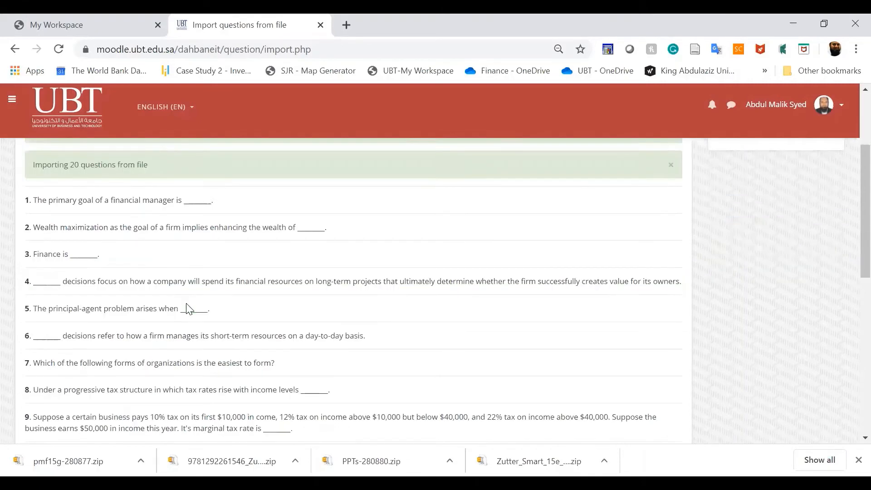
scroll(187, 308, up, 4)
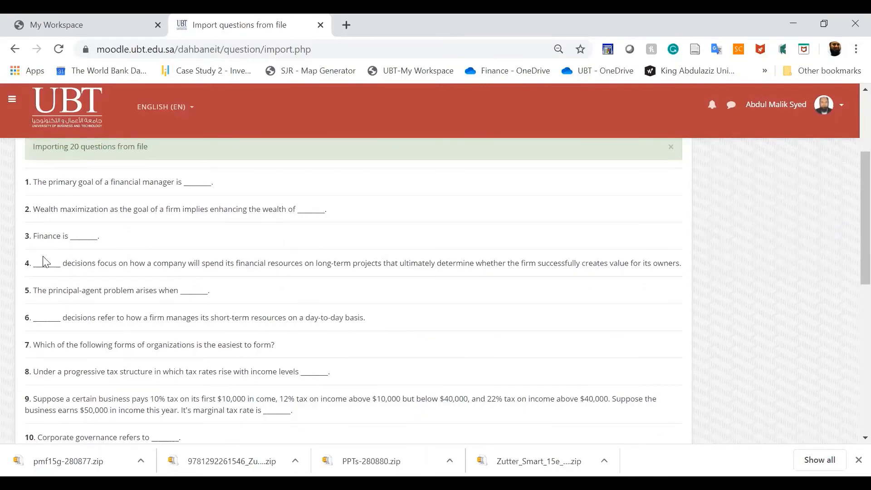
scroll(140, 358, down, 7)
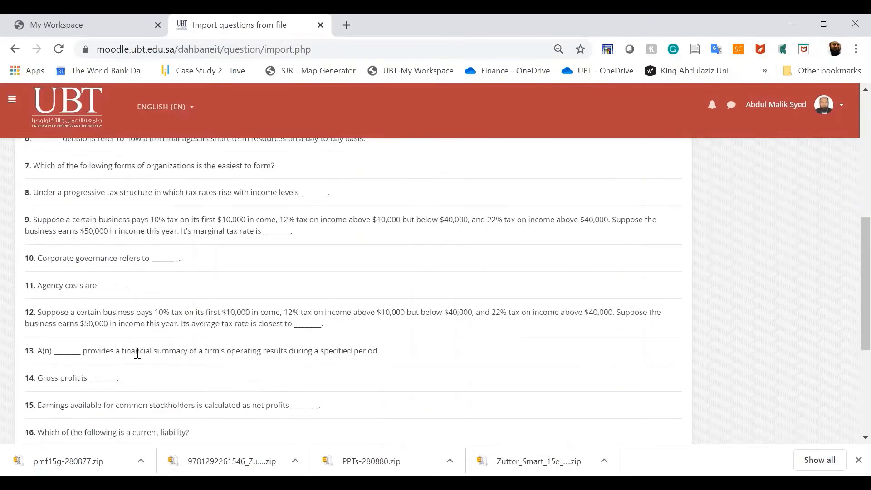
scroll(140, 358, down, 2)
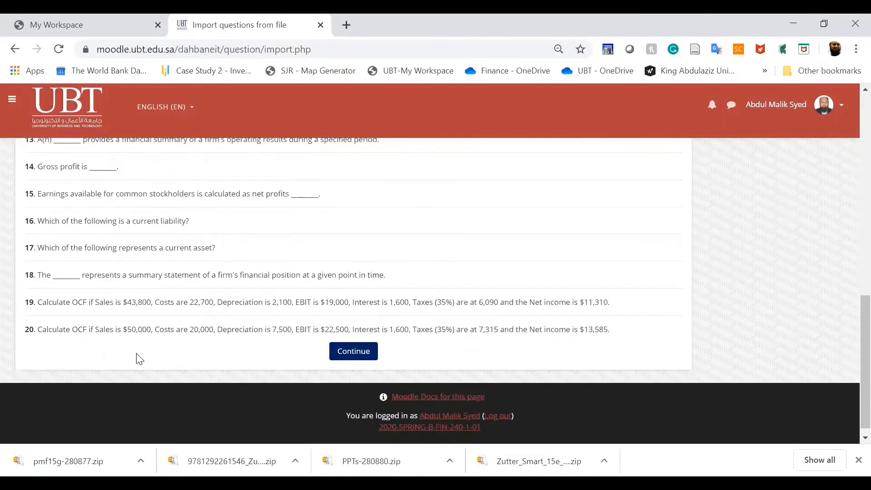
scroll(140, 359, down, 1)
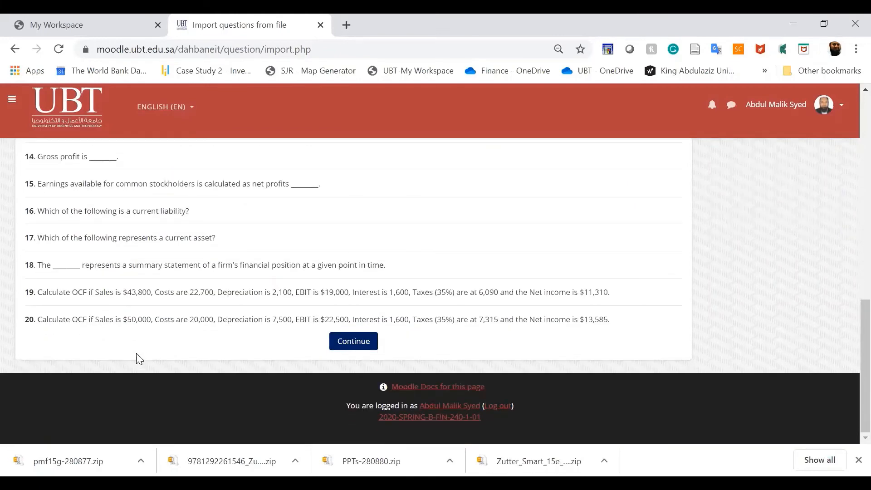
- Finish the import and look through the imported questions in the course's default question bank category
click(349, 347)
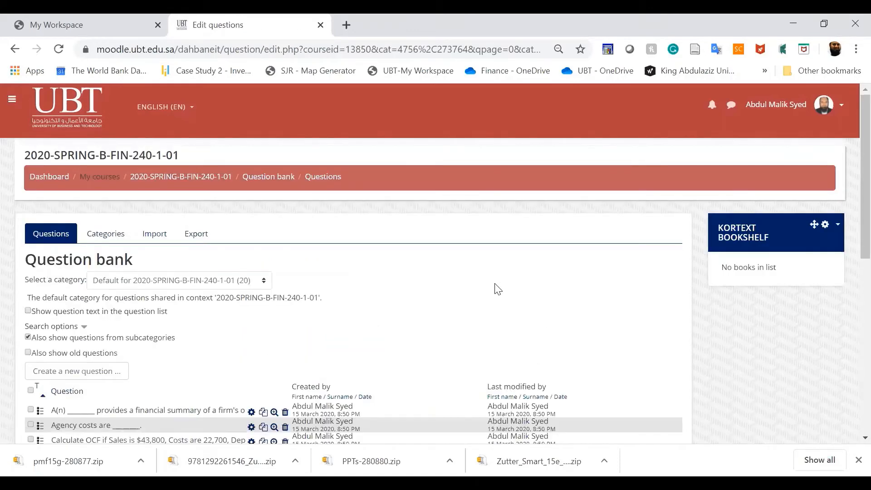
scroll(497, 288, down, 5)
scroll(496, 284, down, 3)
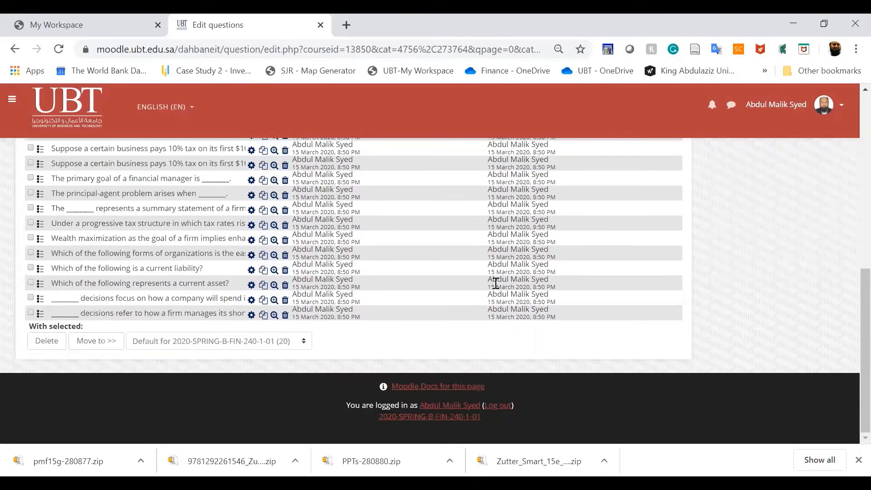
scroll(496, 283, up, 8)
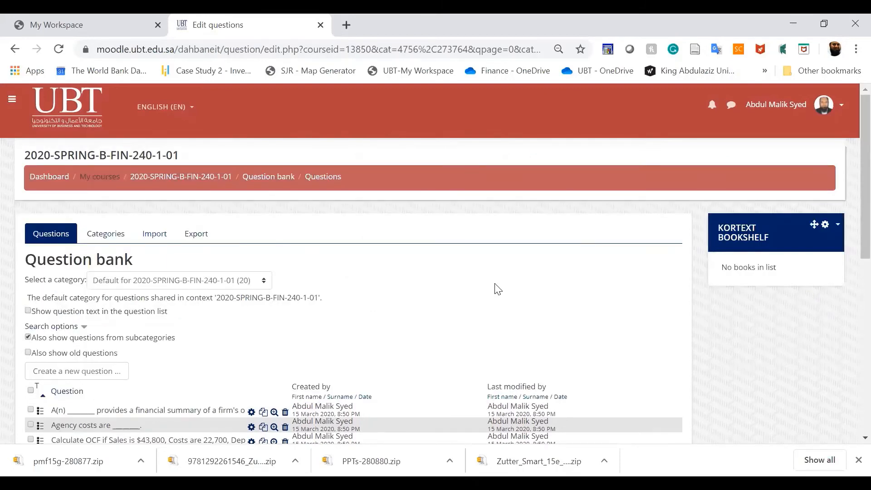
scroll(497, 288, down, 5)
scroll(496, 283, up, 5)
- Return to the course page, open Quiz-1 from the Quiz section and start editing its questions
click(170, 183)
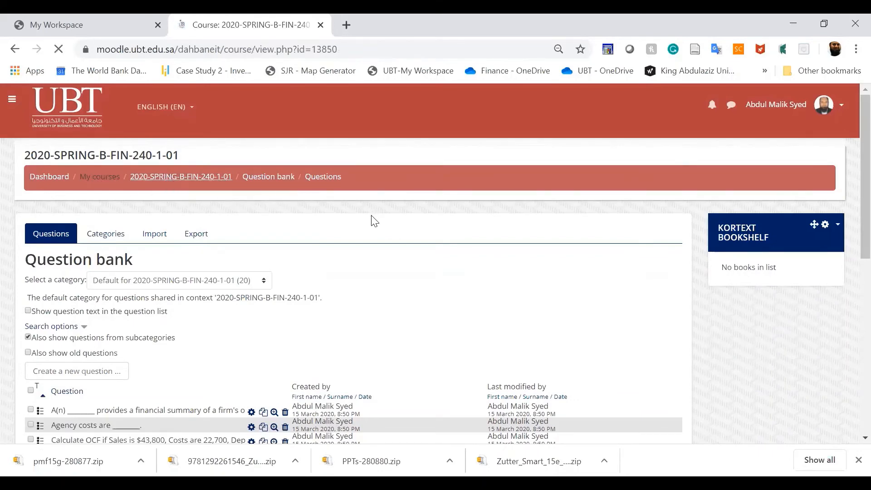
scroll(395, 317, down, 4)
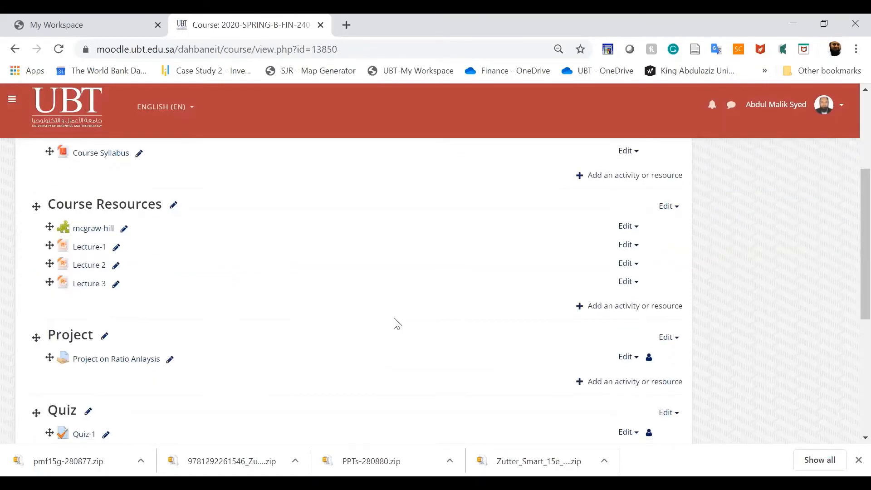
scroll(395, 322, down, 3)
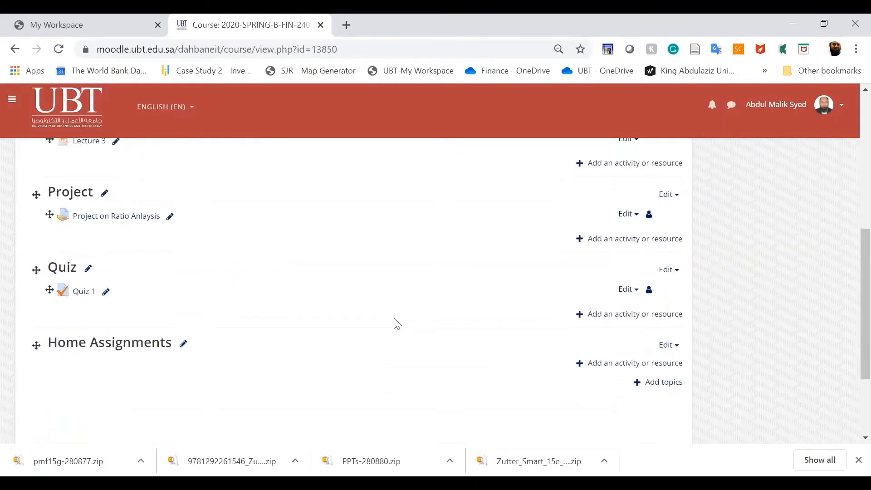
click(76, 293)
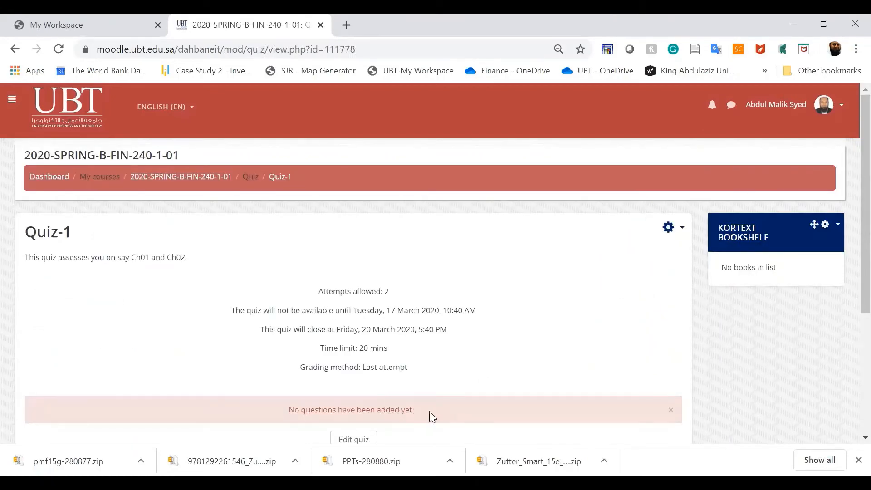
scroll(430, 411, down, 3)
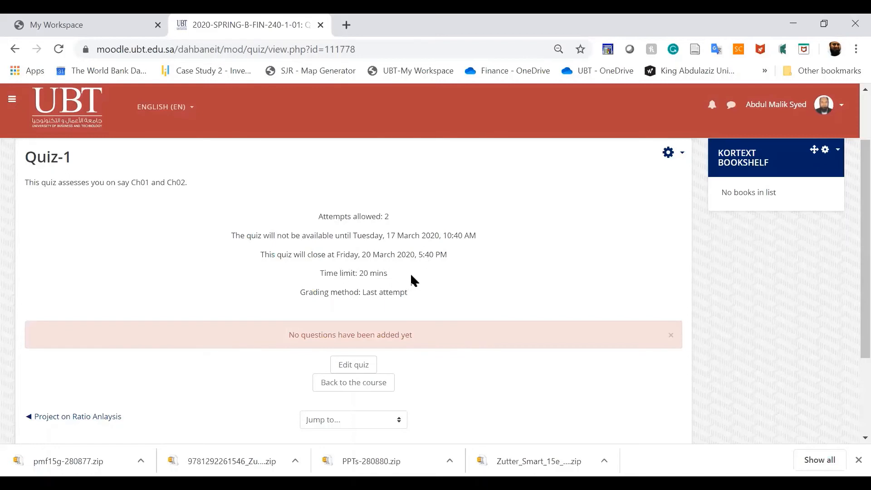
scroll(411, 273, down, 2)
click(356, 263)
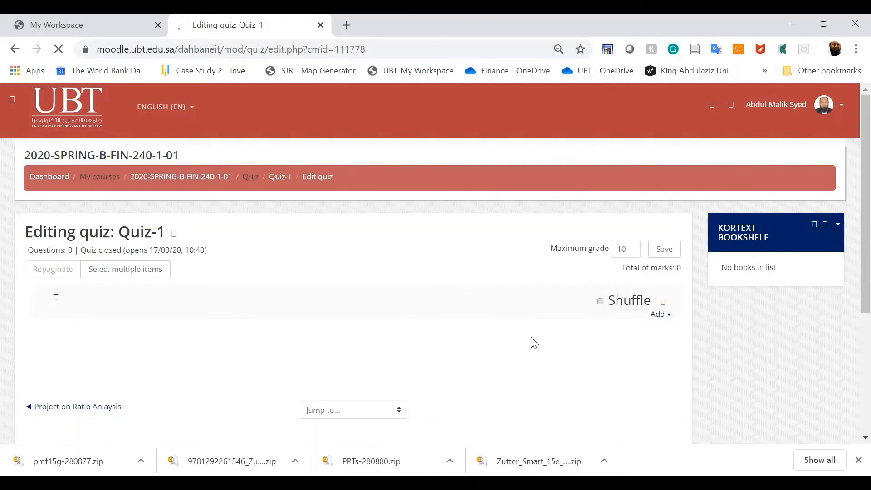
- Turn on question shuffling for Quiz-1 and add 10 random questions from the existing "Ch01 and Ch02" category
click(601, 302)
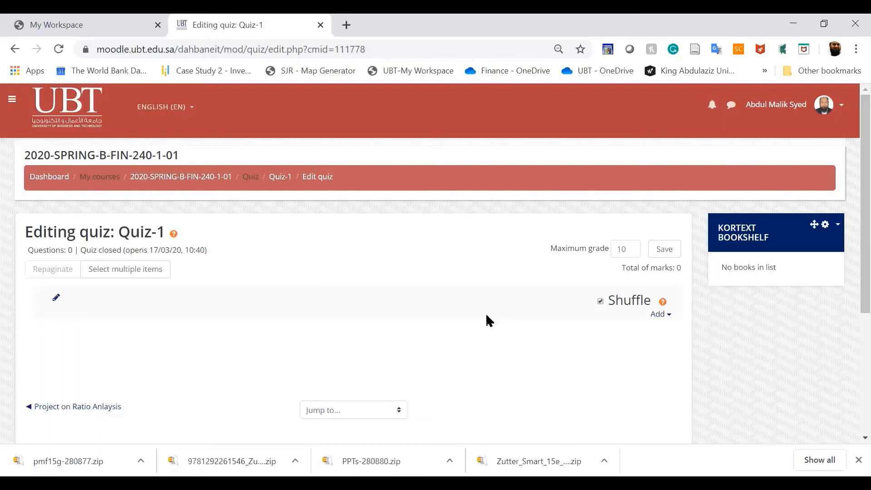
click(661, 321)
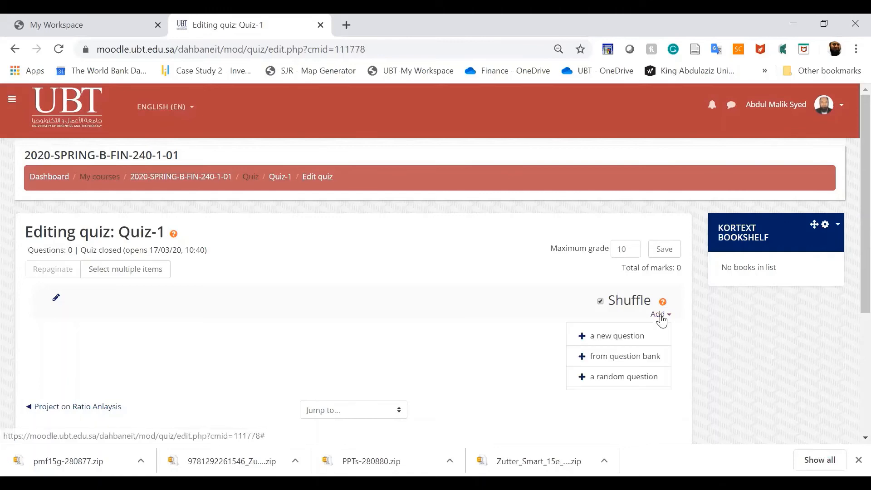
click(630, 381)
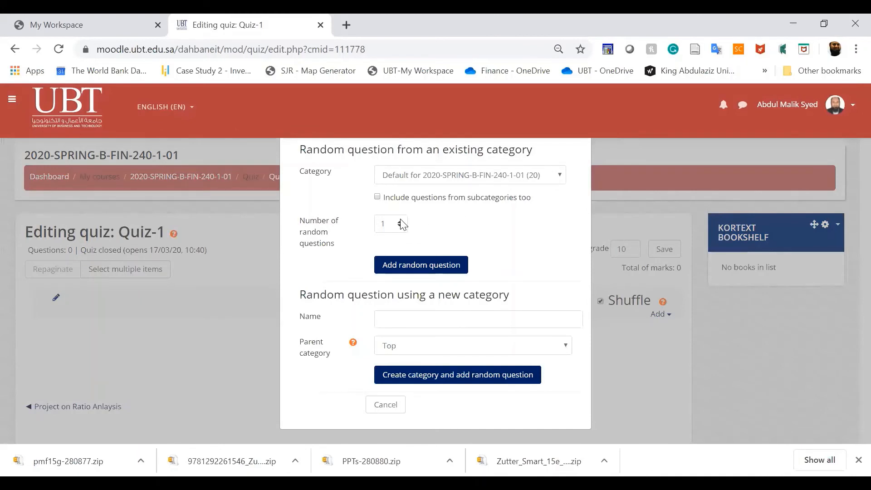
click(562, 180)
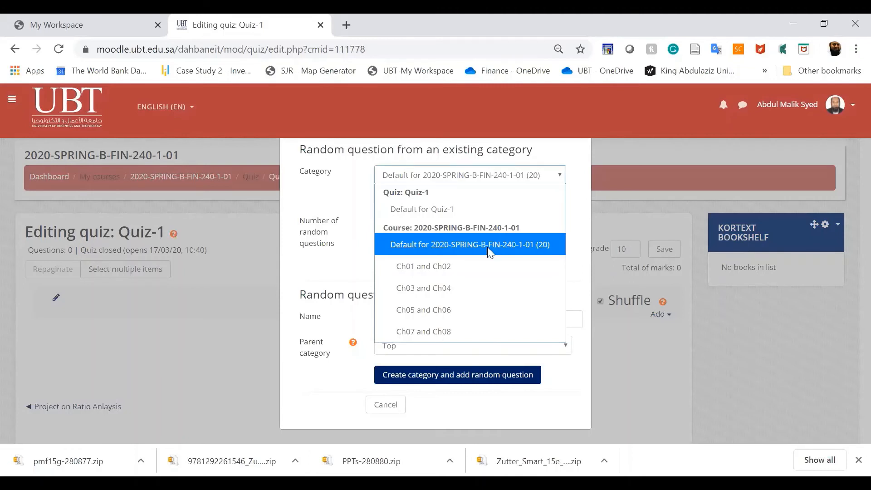
click(471, 267)
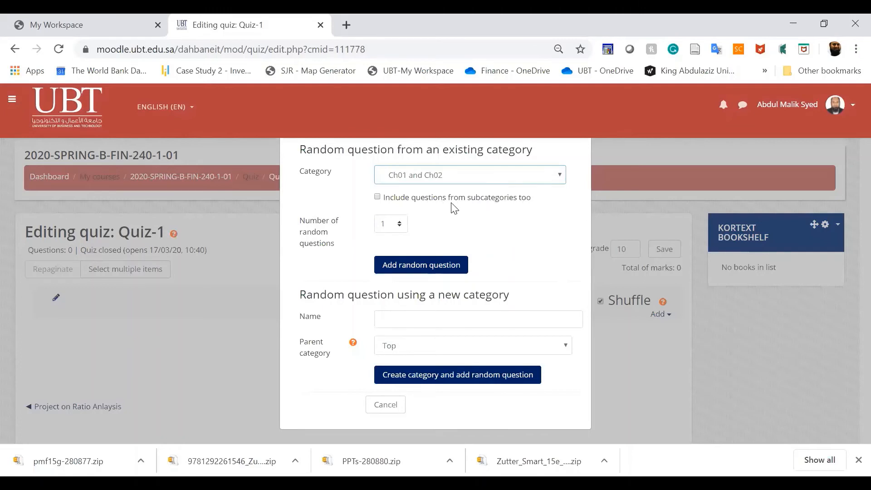
click(400, 223)
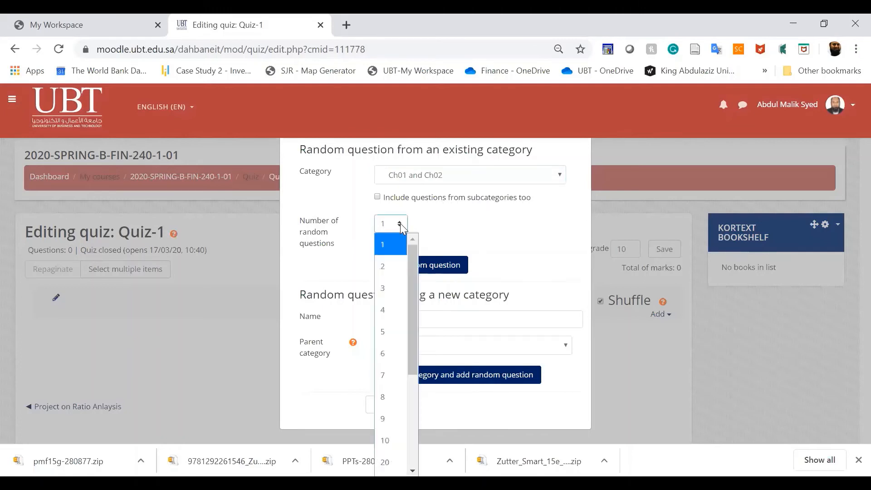
click(390, 441)
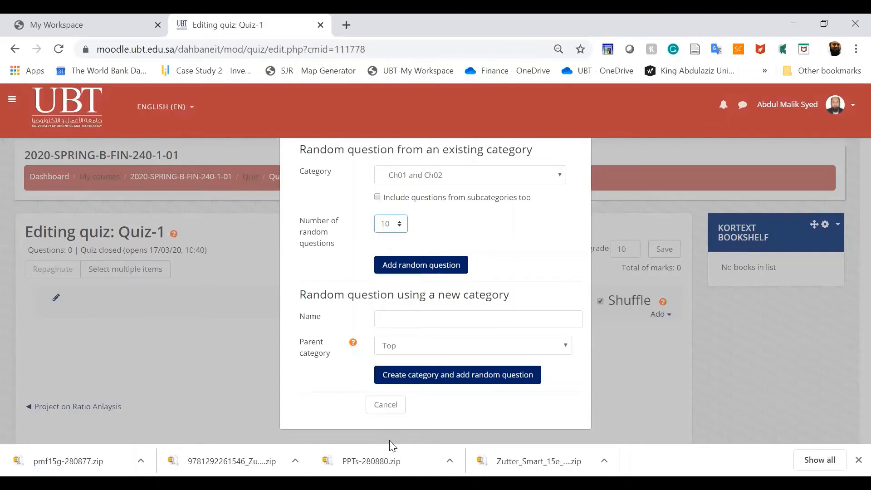
click(444, 271)
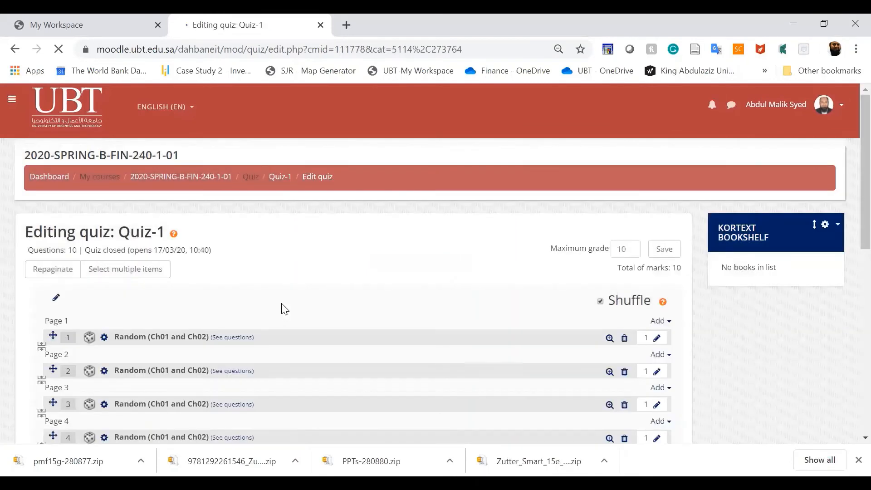
scroll(284, 309, down, 3)
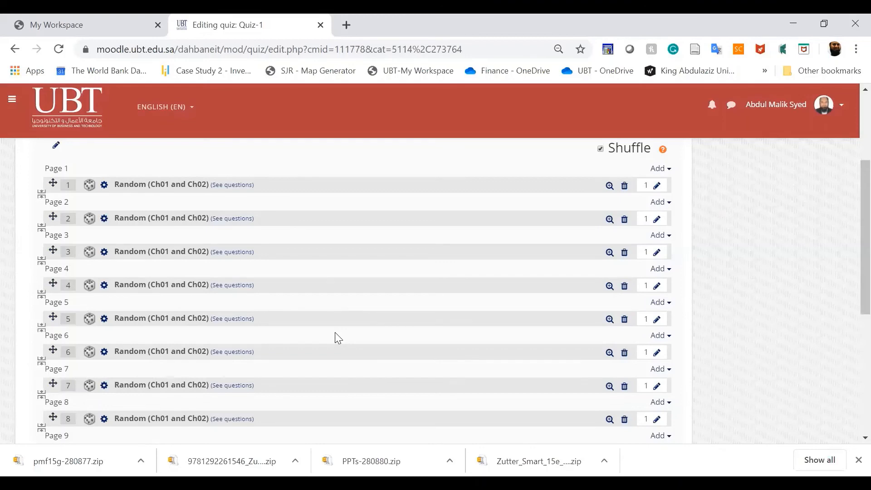
scroll(335, 332, down, 3)
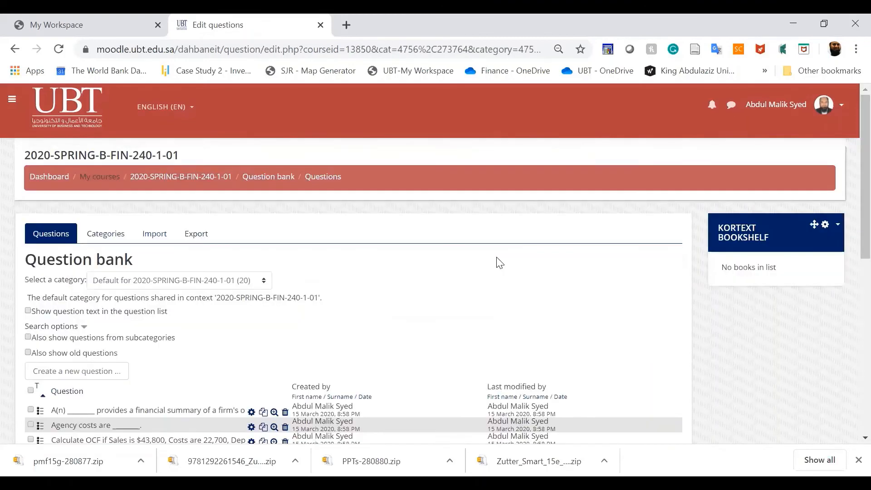
- Examine the question bank's default category from the first to the last question and view the available categories
scroll(497, 257, down, 4)
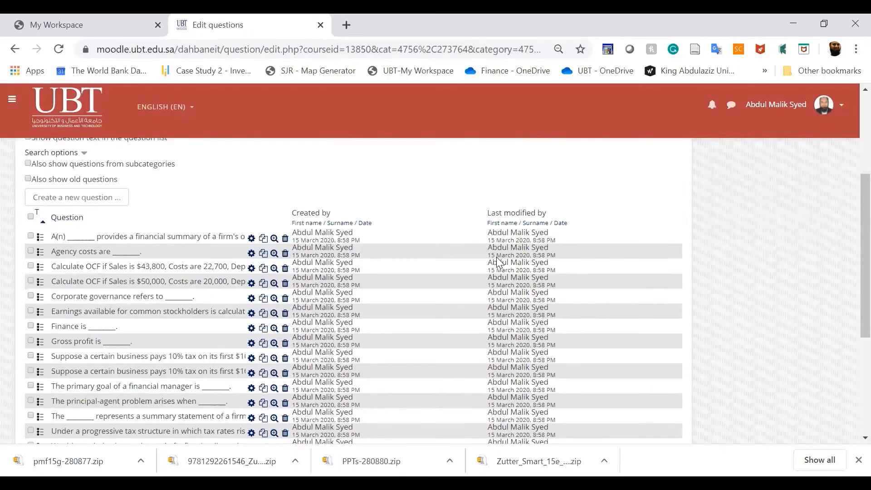
scroll(498, 261, down, 4)
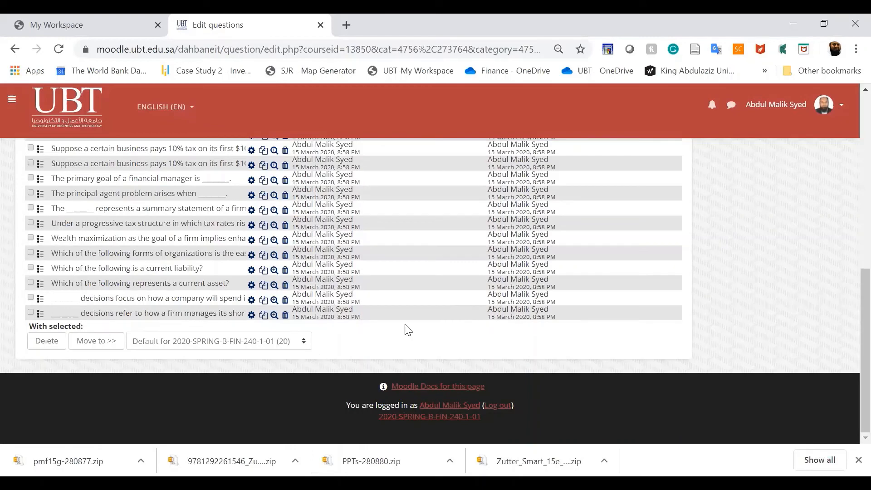
scroll(409, 330, up, 8)
scroll(408, 330, down, 4)
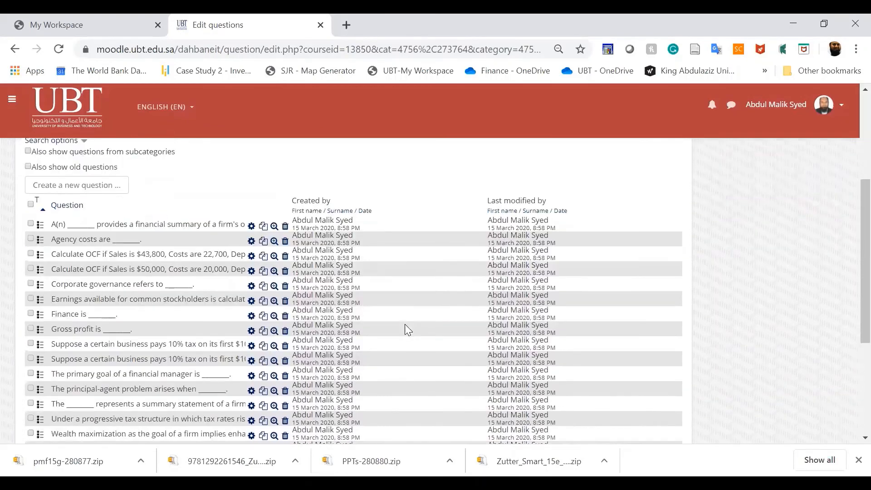
scroll(409, 330, up, 4)
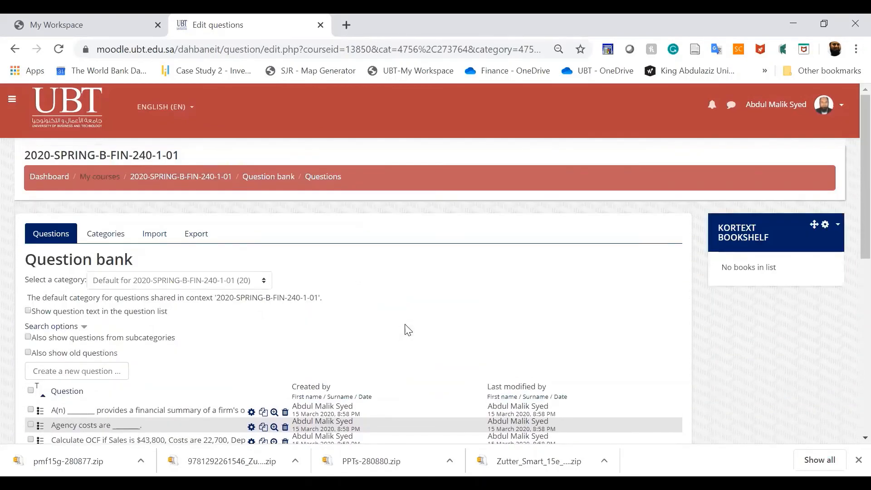
click(263, 285)
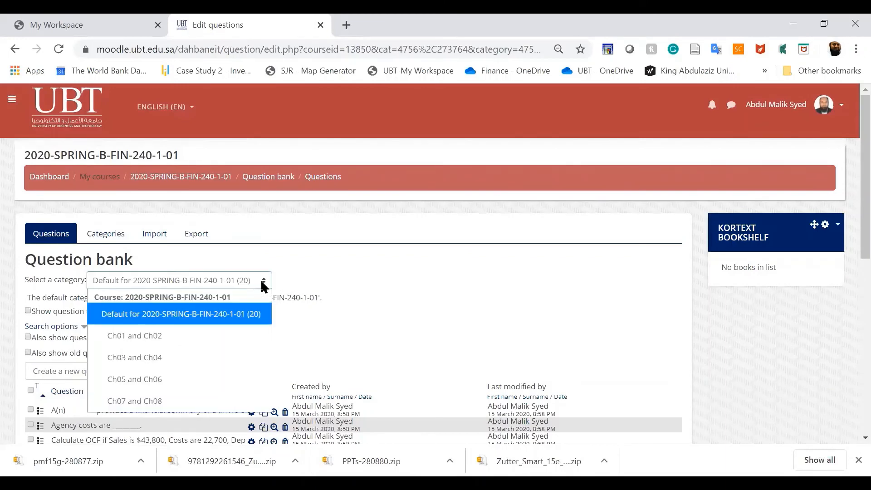
click(375, 311)
- Select all questions in the course's default category and move them to the "Ch01 and Ch02" category
scroll(375, 314, down, 9)
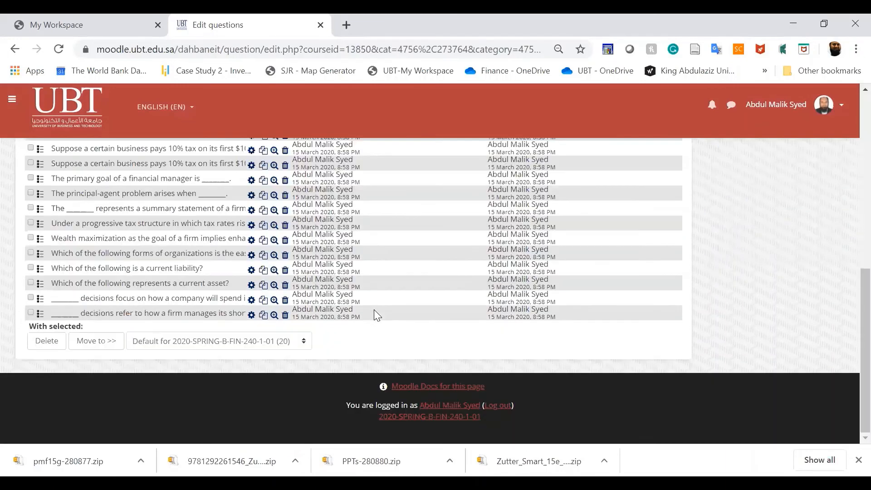
click(301, 346)
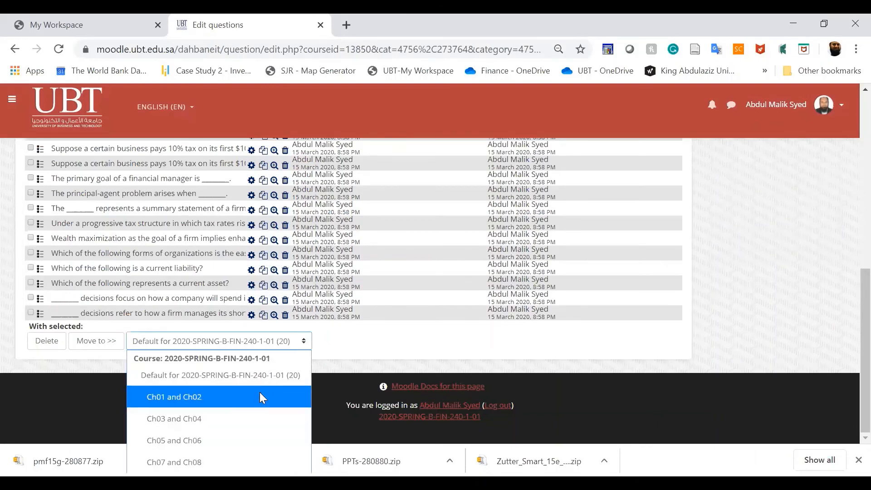
click(261, 398)
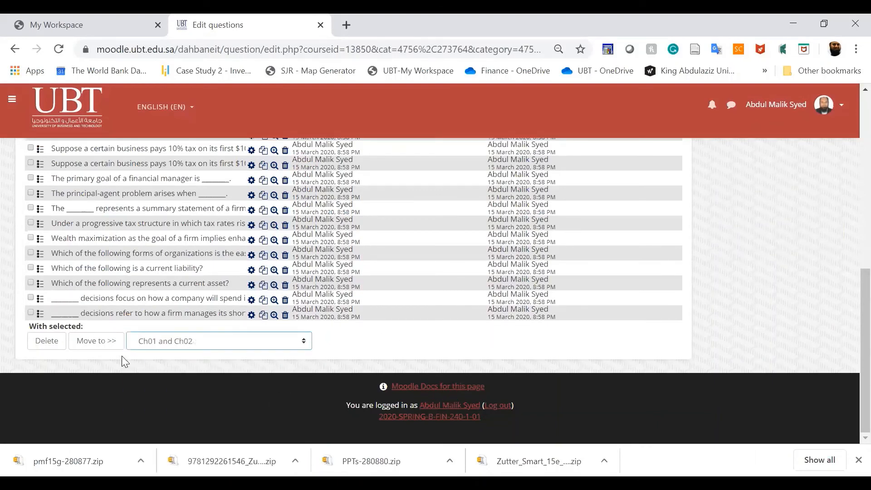
click(98, 347)
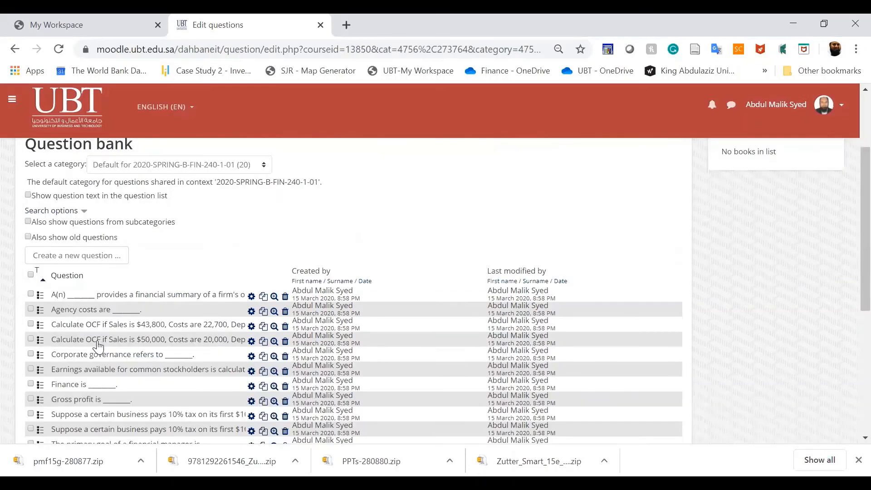
click(31, 346)
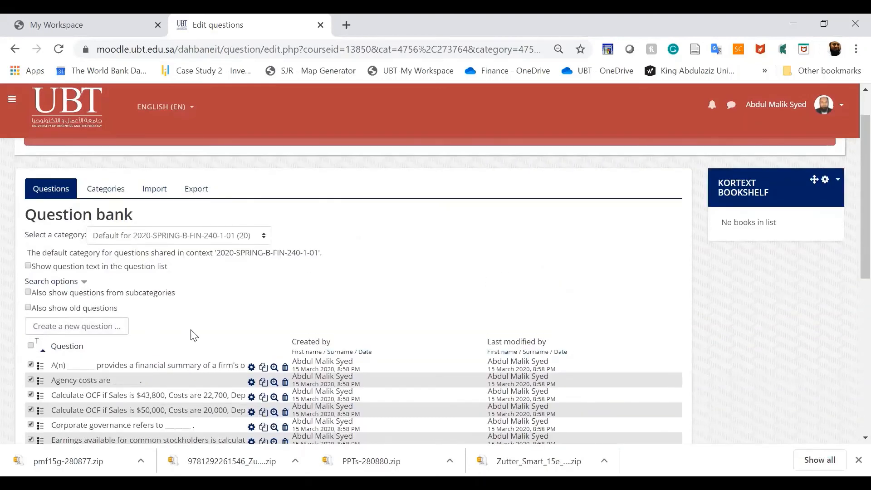
scroll(194, 336, down, 8)
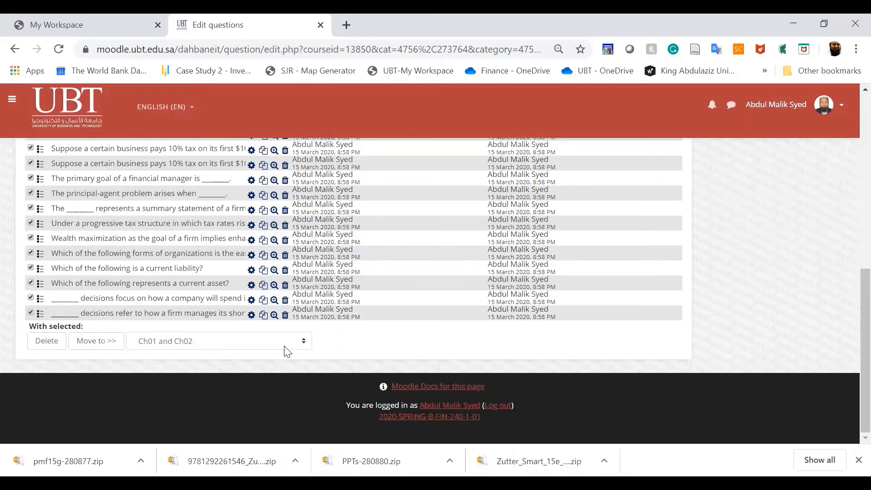
click(104, 344)
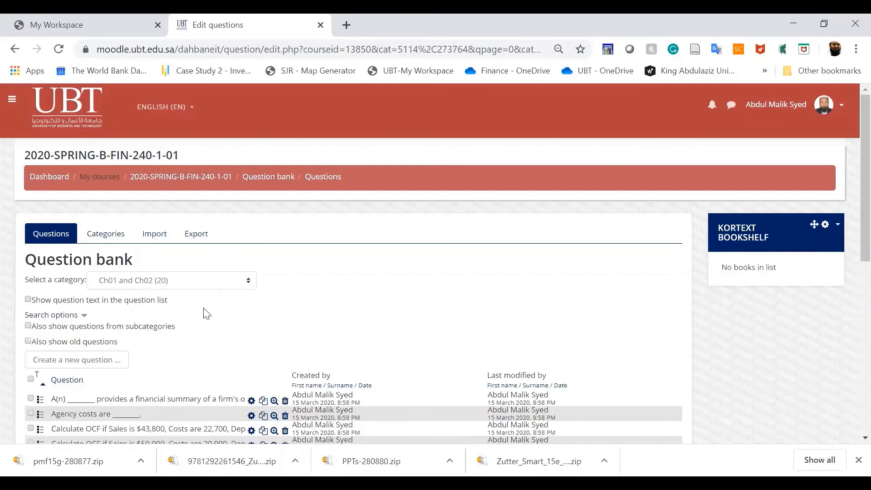
- Review the questions in the "Ch01 and Ch02" category and check the course's default category
scroll(257, 350, down, 6)
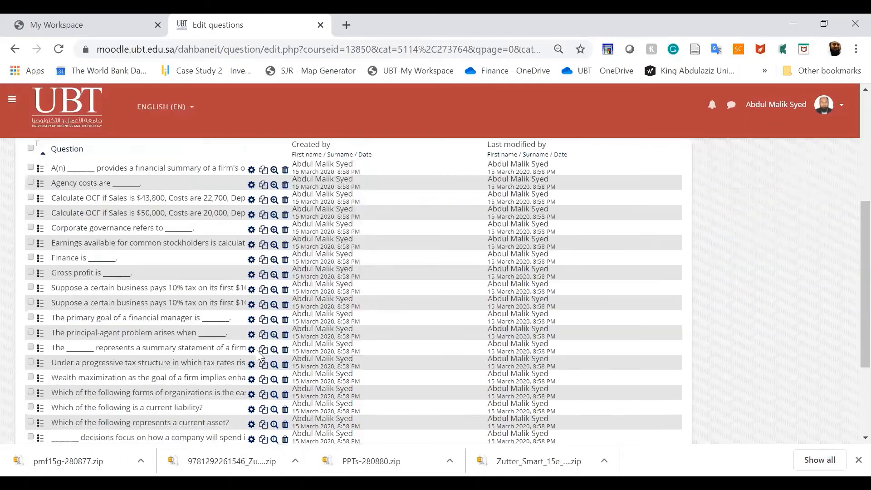
scroll(257, 350, down, 2)
scroll(257, 350, up, 7)
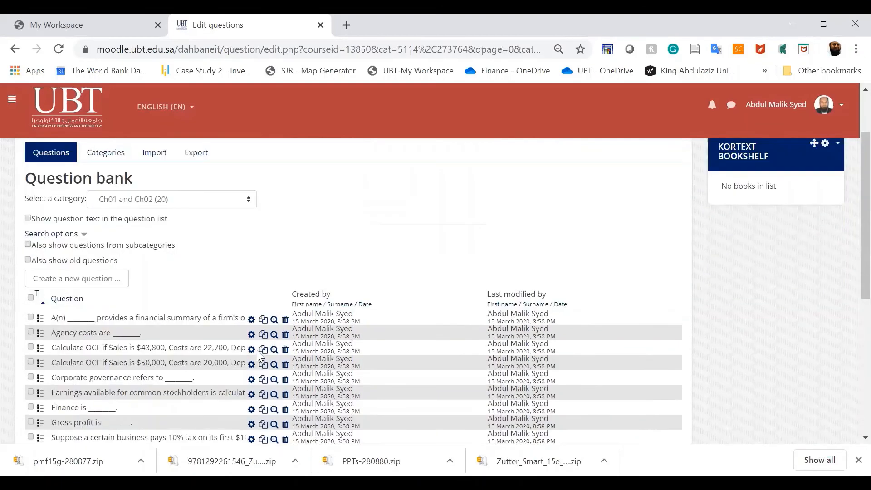
click(251, 265)
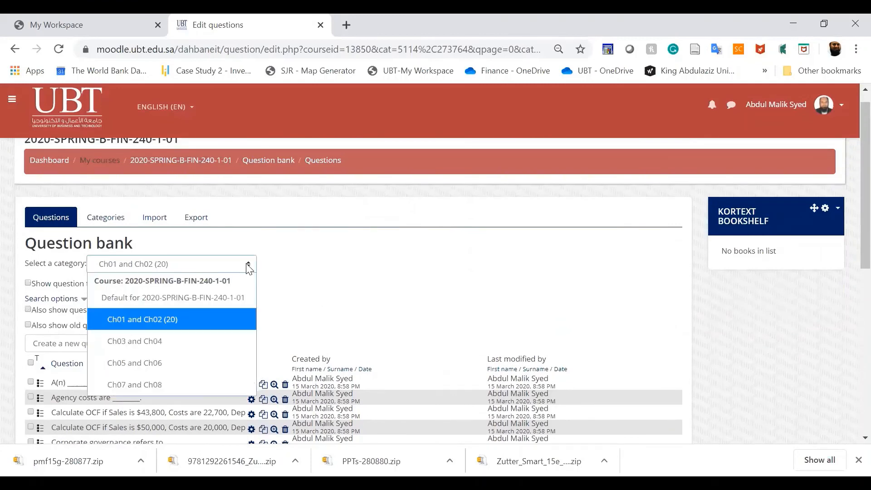
click(220, 298)
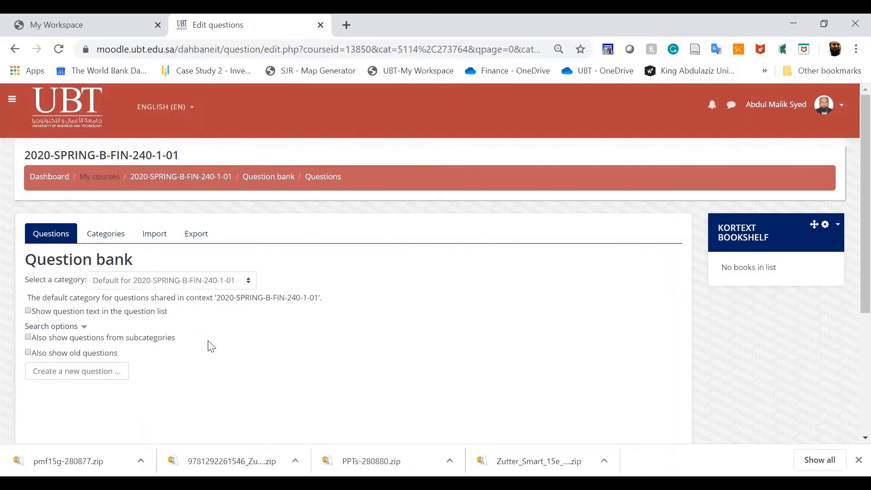
- Display the question bank's "Ch01 and Ch02" category, and return to the course page to open Quiz-1
click(248, 281)
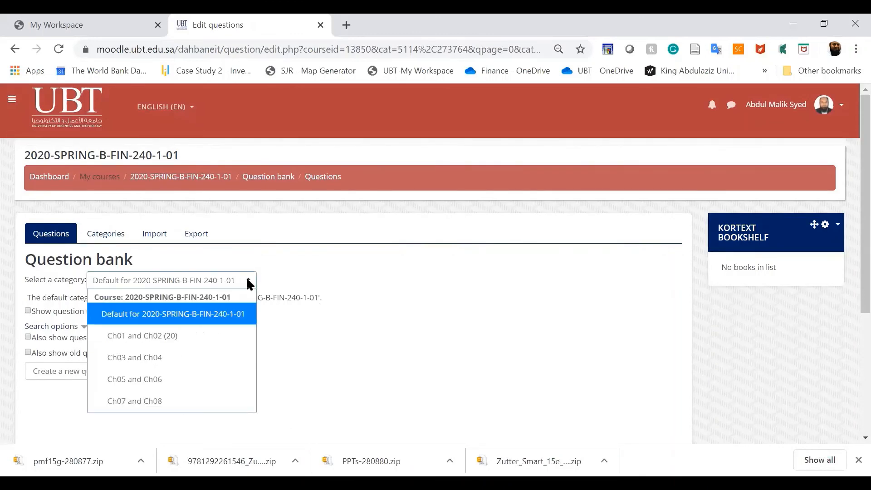
click(202, 334)
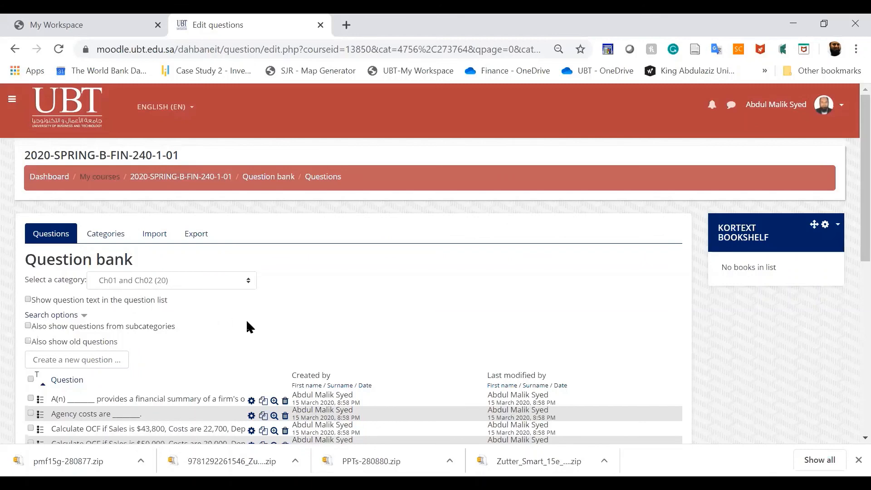
click(206, 177)
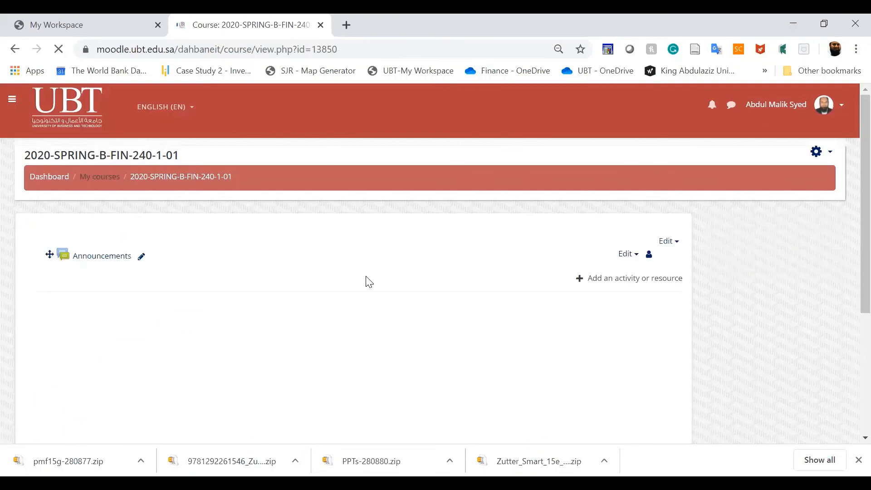
scroll(369, 281, down, 2)
scroll(369, 281, down, 5)
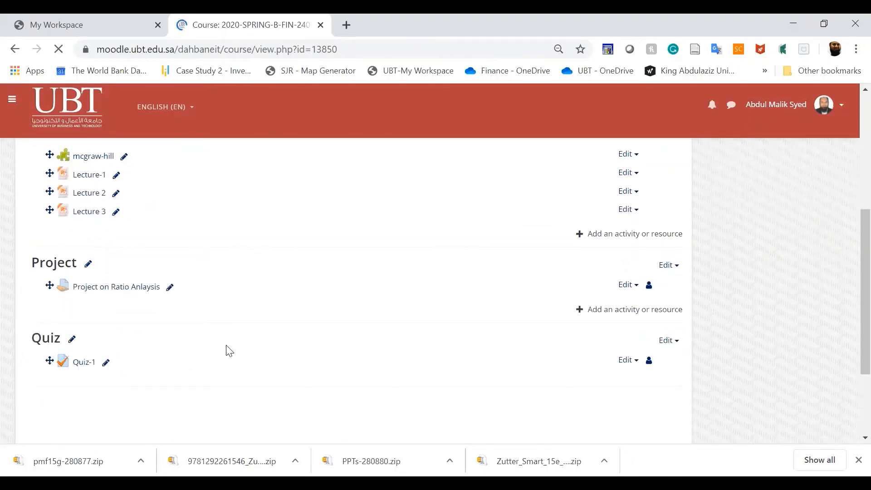
click(84, 363)
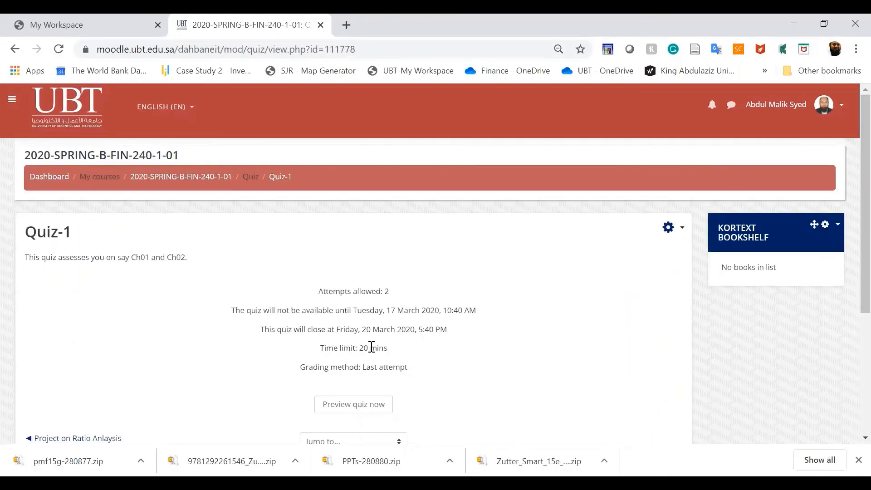
- Start a timed preview attempt of Quiz-1 and look over the page of its first question
scroll(473, 398, down, 2)
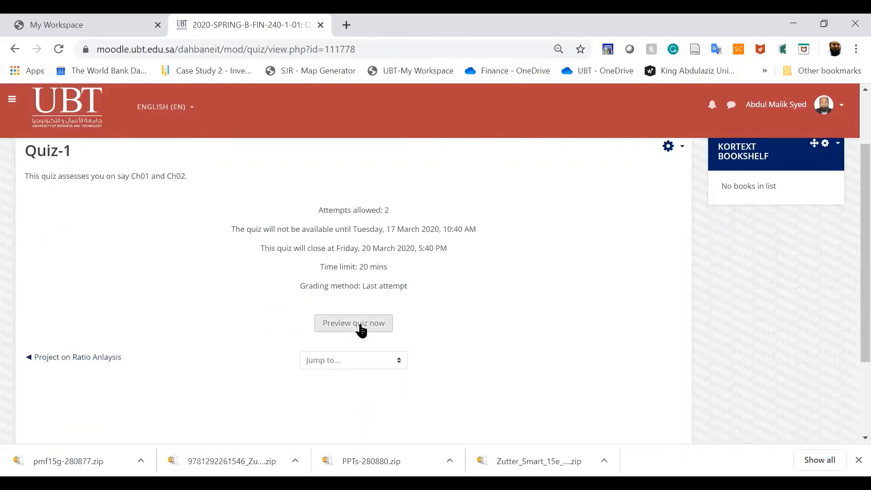
click(362, 328)
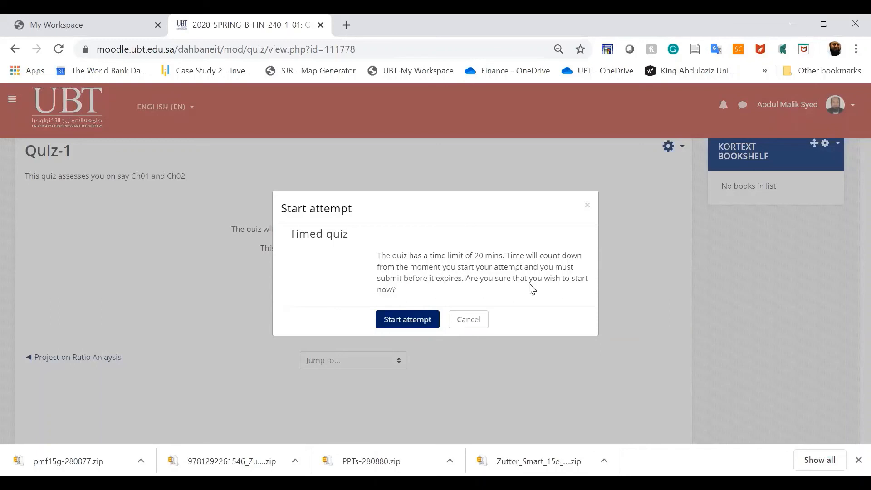
click(418, 320)
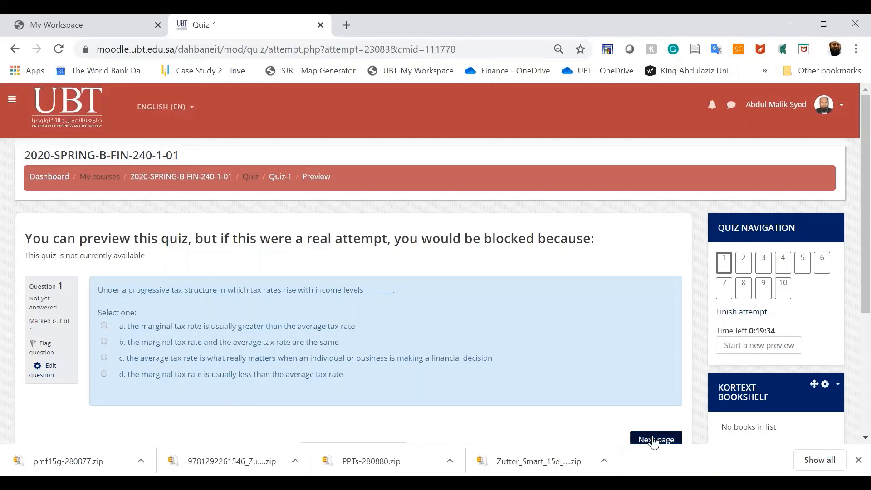
scroll(535, 400, down, 3)
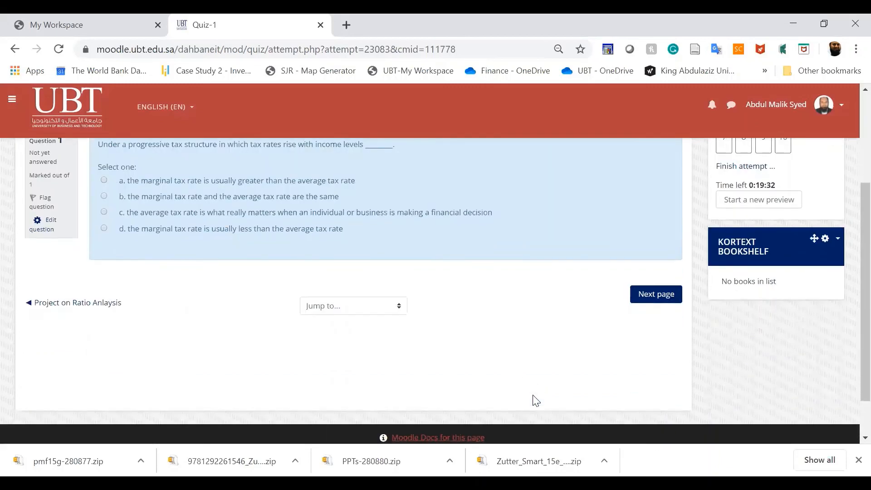
scroll(535, 401, up, 3)
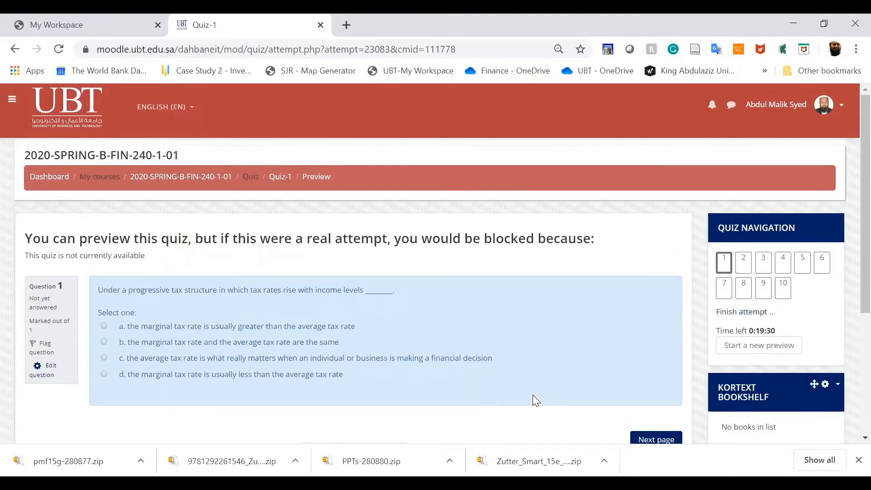